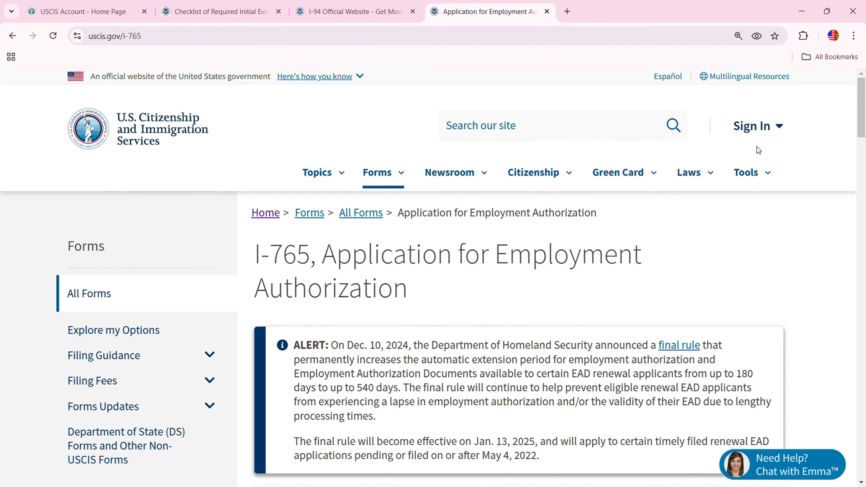
# Sign in to the USCIS account and go to File a form online from the My Account menu
pyautogui.click(770, 131)
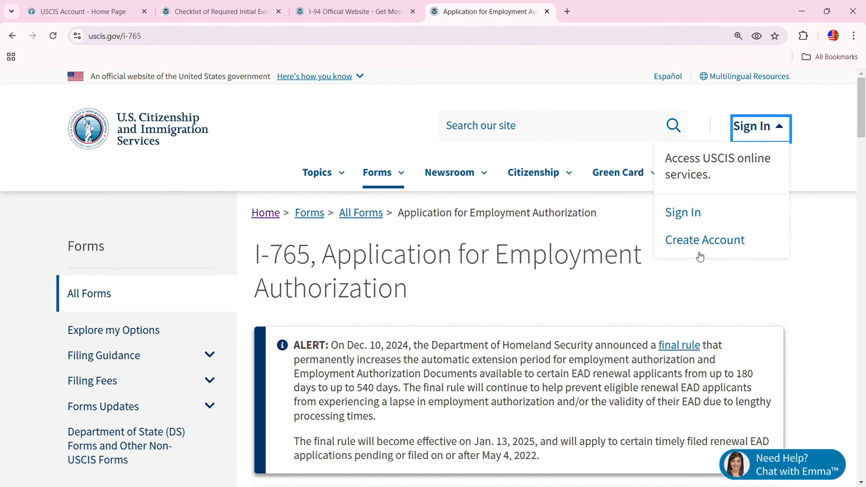
pyautogui.click(683, 212)
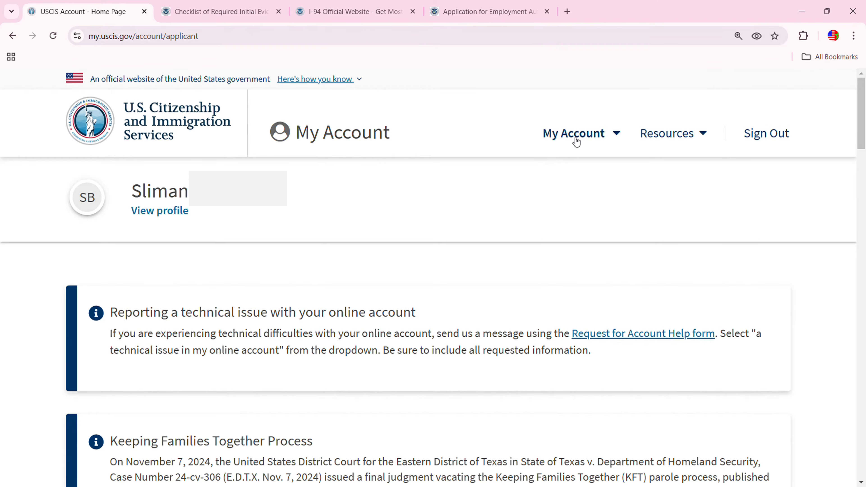
pyautogui.click(599, 134)
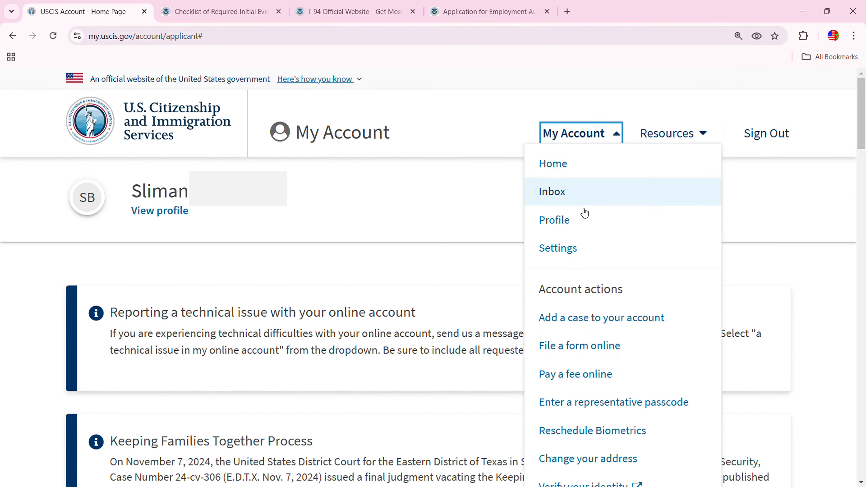
pyautogui.click(583, 353)
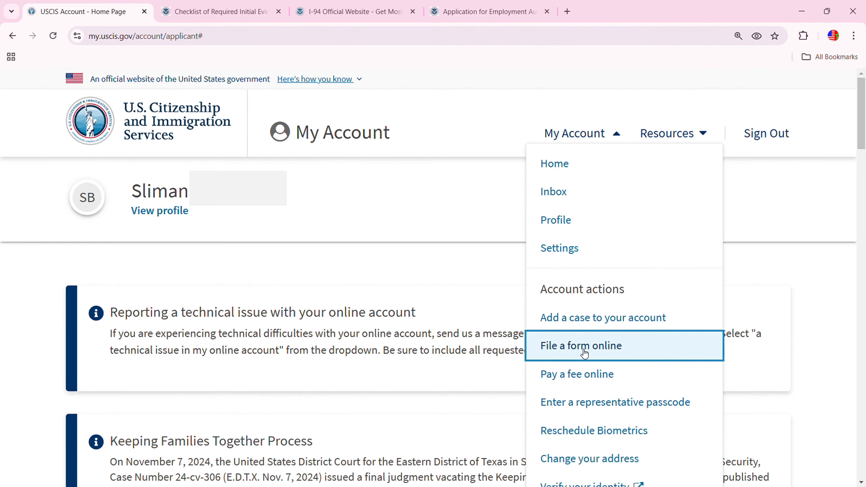
pyautogui.click(585, 354)
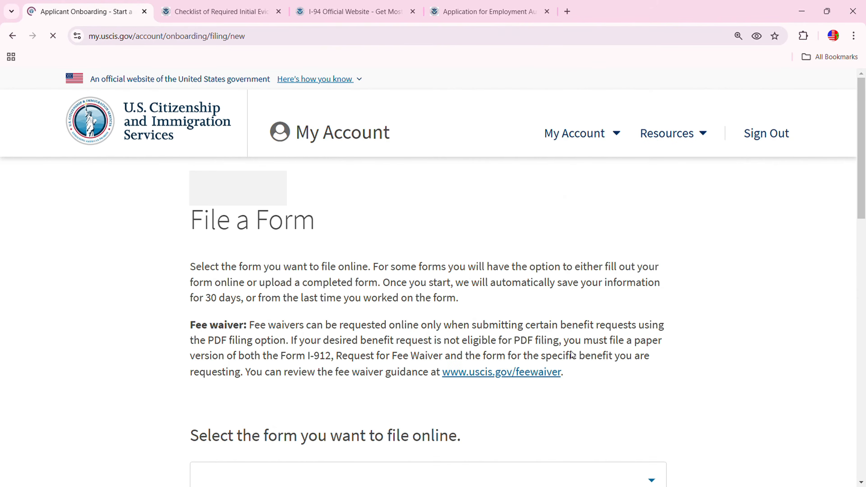
# Select Form I-765, Application for Employment Authorization, as the form to file
pyautogui.scroll(-2, 574, 349)
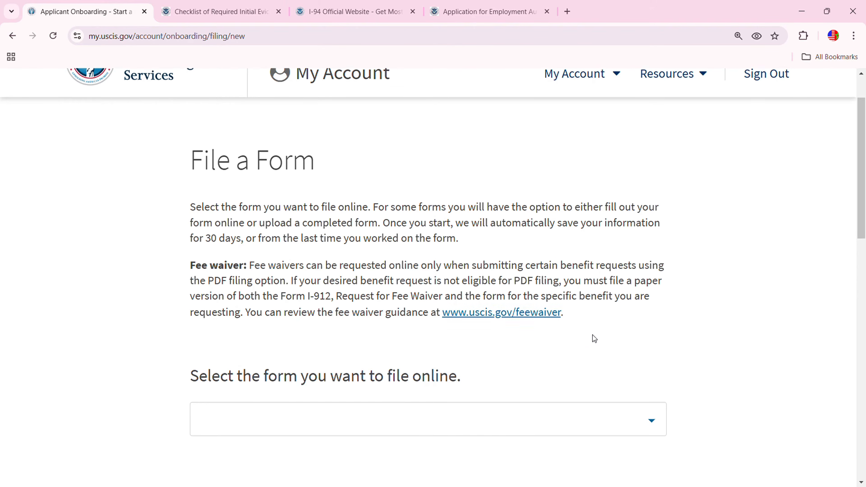
pyautogui.scroll(-2, 593, 335)
pyautogui.click(651, 367)
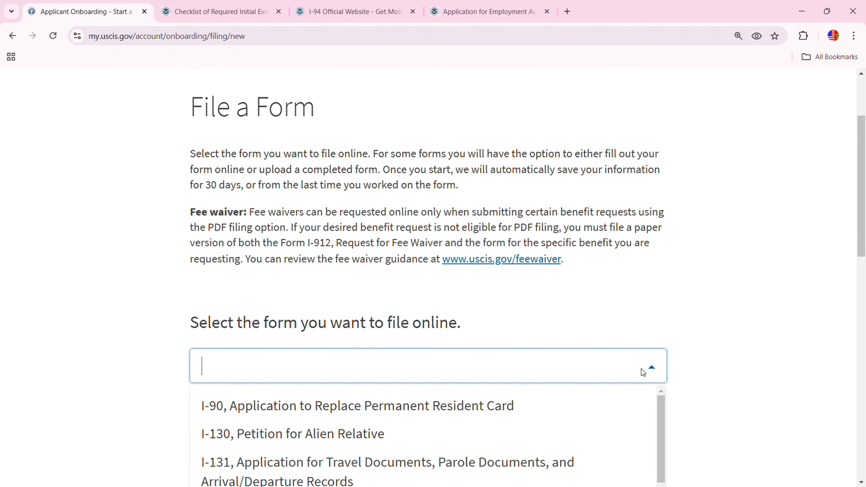
pyautogui.scroll(-5, 642, 369)
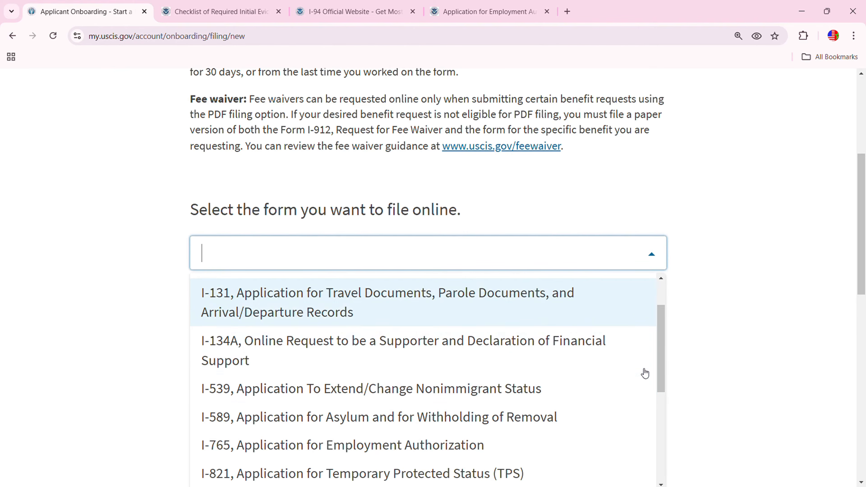
pyautogui.click(477, 456)
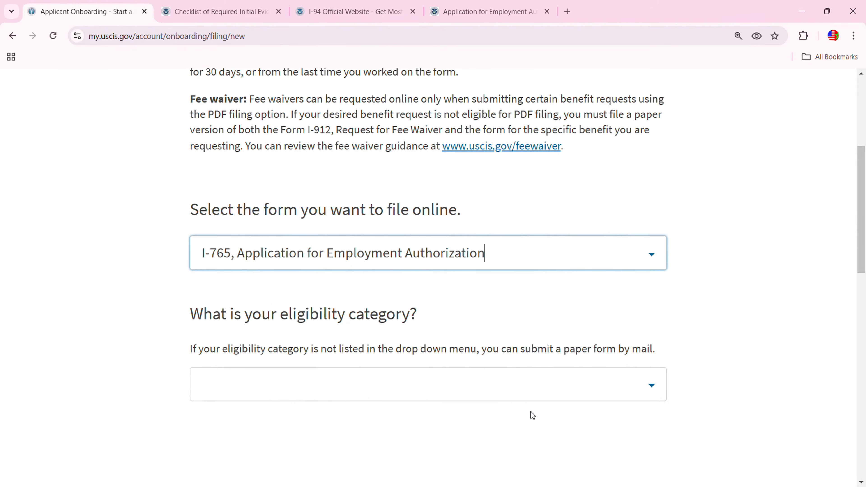
# Choose the (c)(8) Pending Asylum eligibility category and continue to the filing options
pyautogui.scroll(-1, 694, 310)
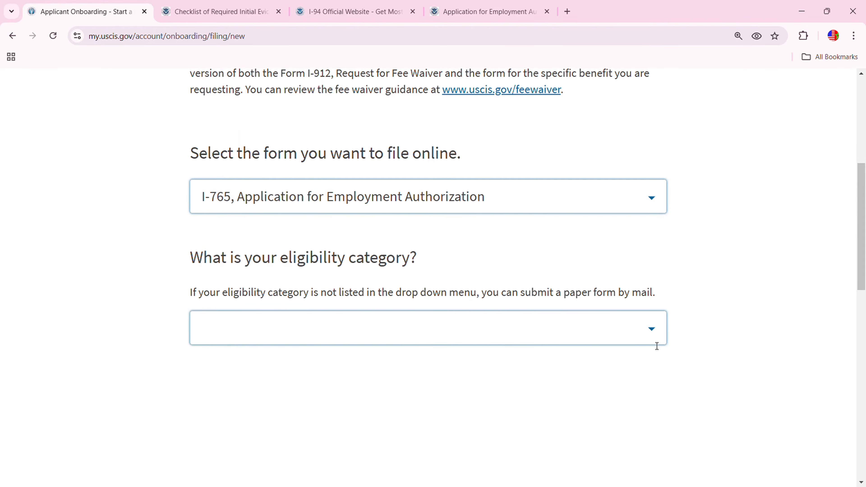
pyautogui.click(654, 332)
pyautogui.scroll(-1, 628, 375)
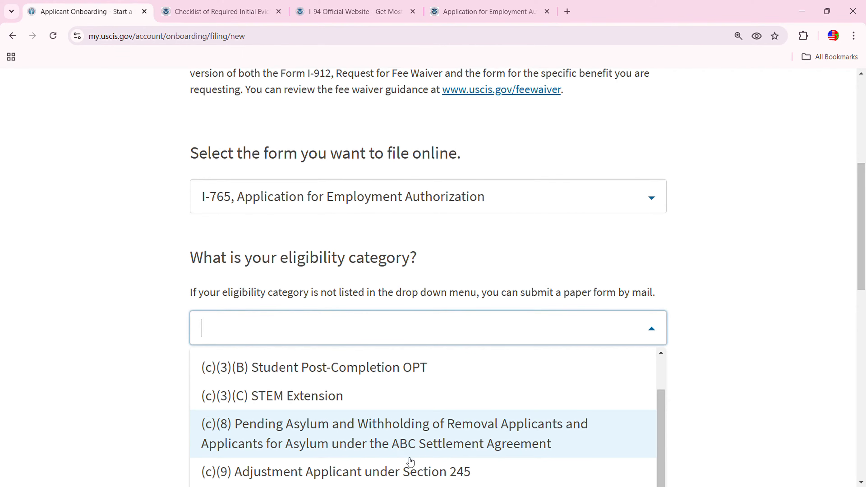
pyautogui.click(514, 443)
pyautogui.click(240, 408)
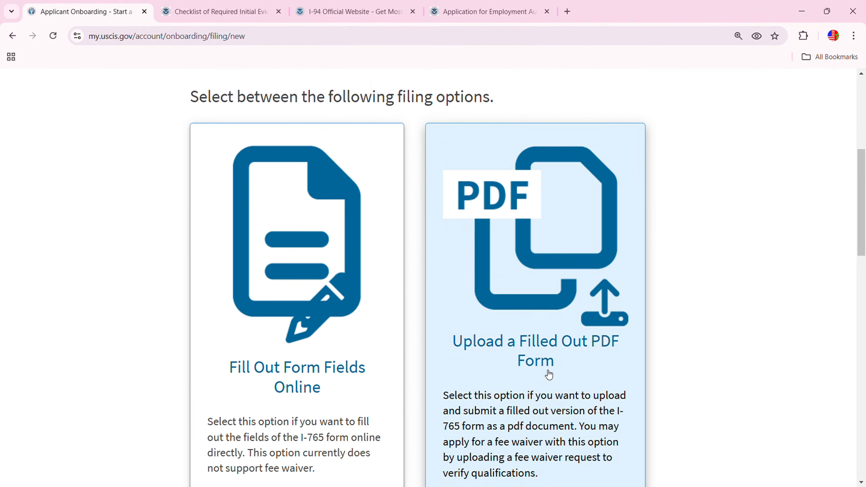
pyautogui.scroll(-2, 765, 328)
pyautogui.scroll(2, 765, 328)
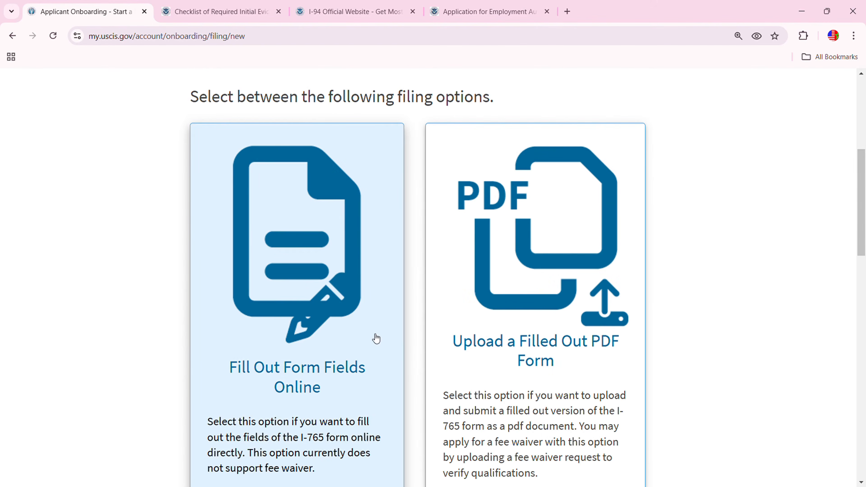
# Choose Fill Out Form Fields Online and read through the I-765 overview
pyautogui.click(327, 295)
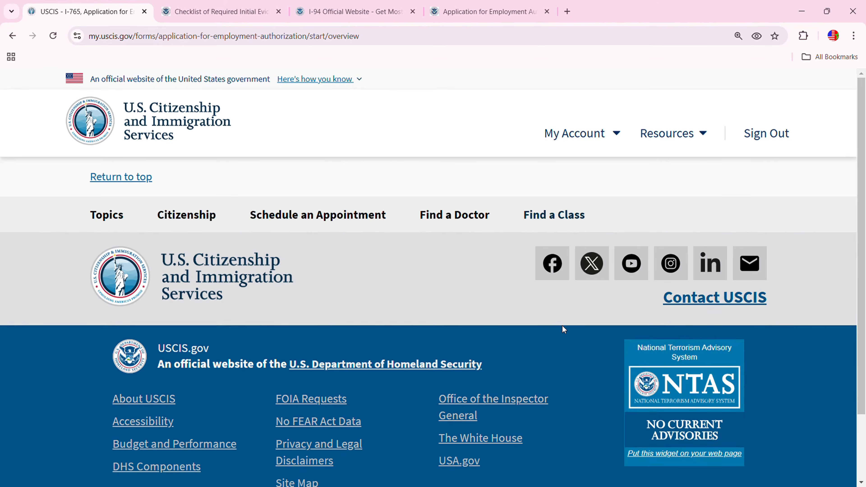
pyautogui.scroll(-5, 515, 356)
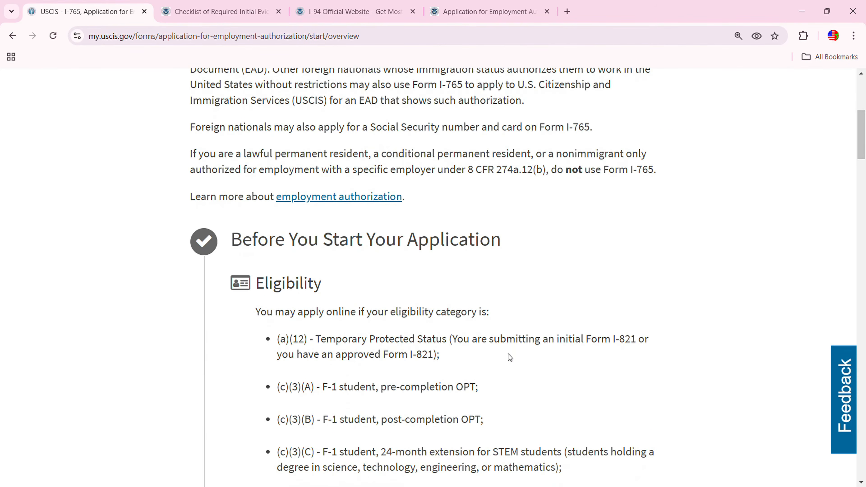
pyautogui.scroll(3, 488, 323)
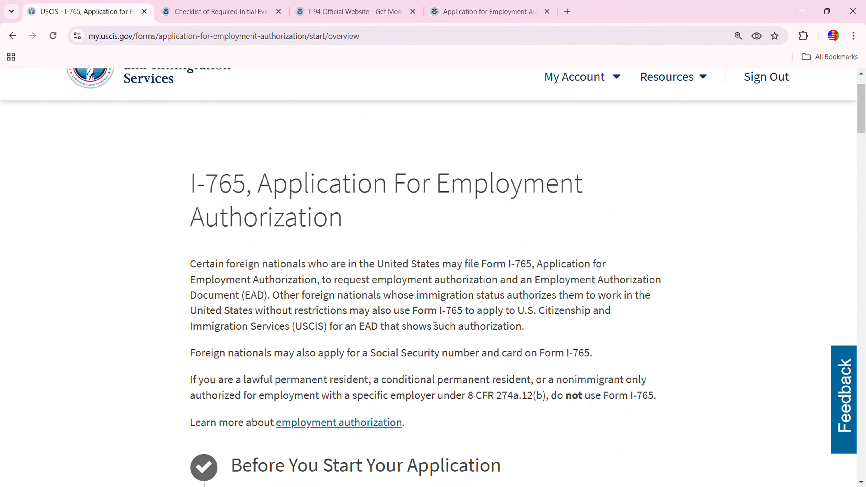
pyautogui.scroll(-9, 436, 326)
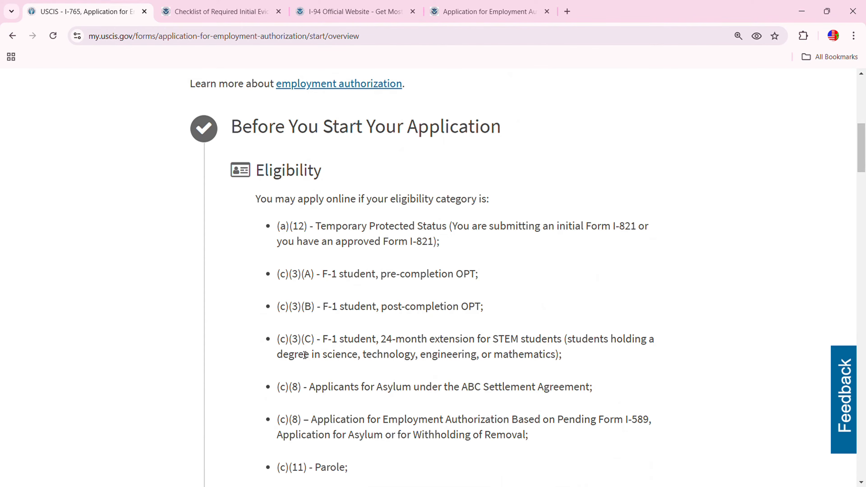
pyautogui.scroll(-2, 261, 373)
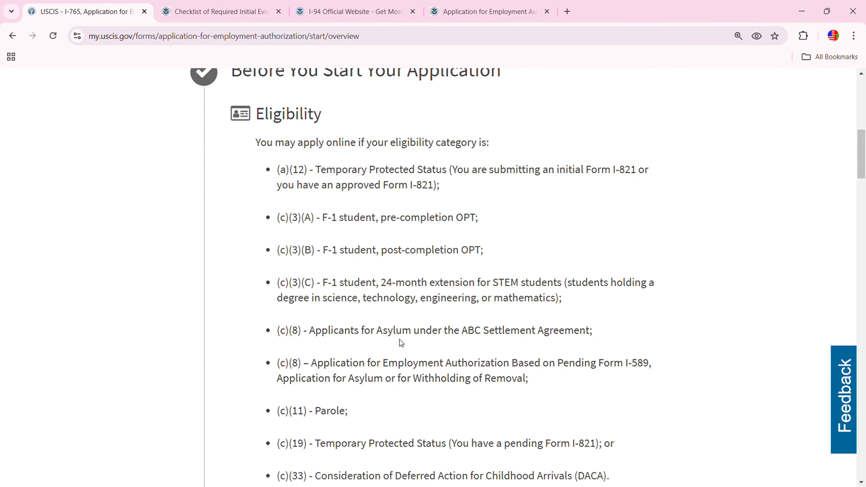
pyautogui.scroll(-1, 337, 415)
pyautogui.scroll(-1, 337, 415)
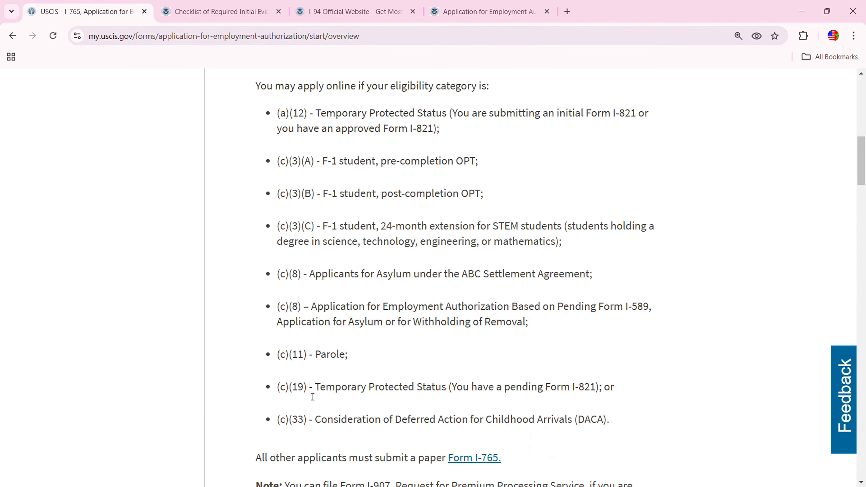
pyautogui.scroll(-5, 327, 427)
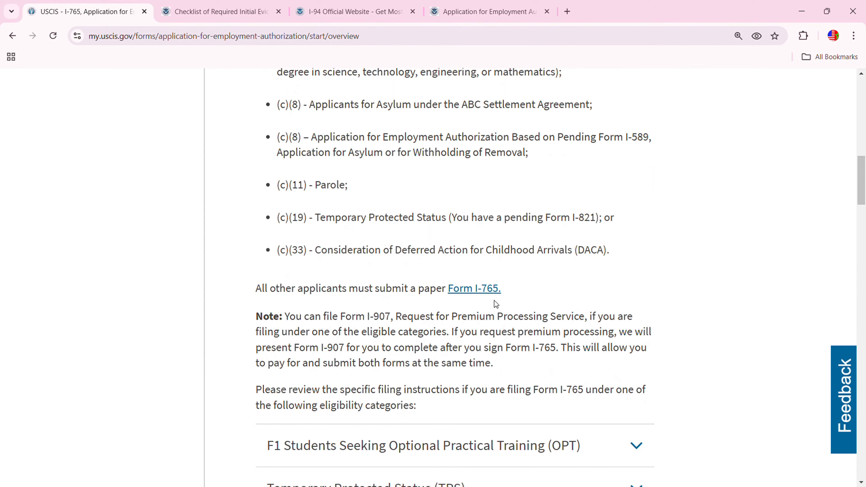
pyautogui.scroll(-10, 495, 303)
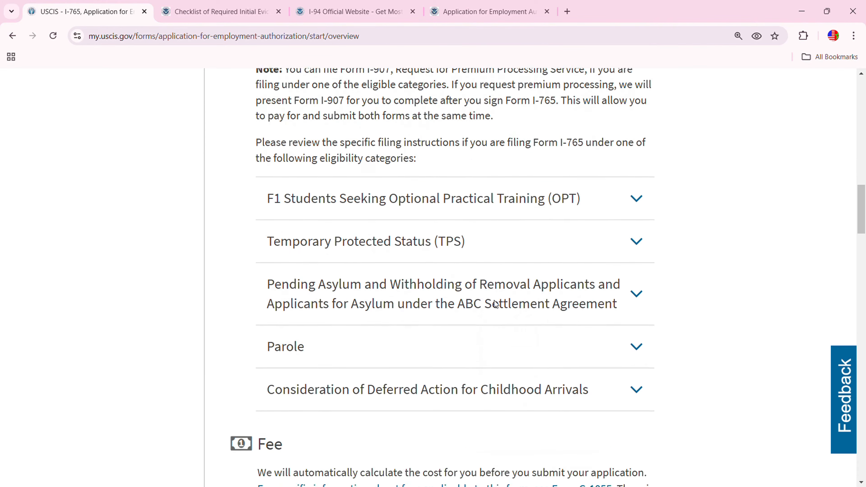
pyautogui.scroll(-8, 496, 304)
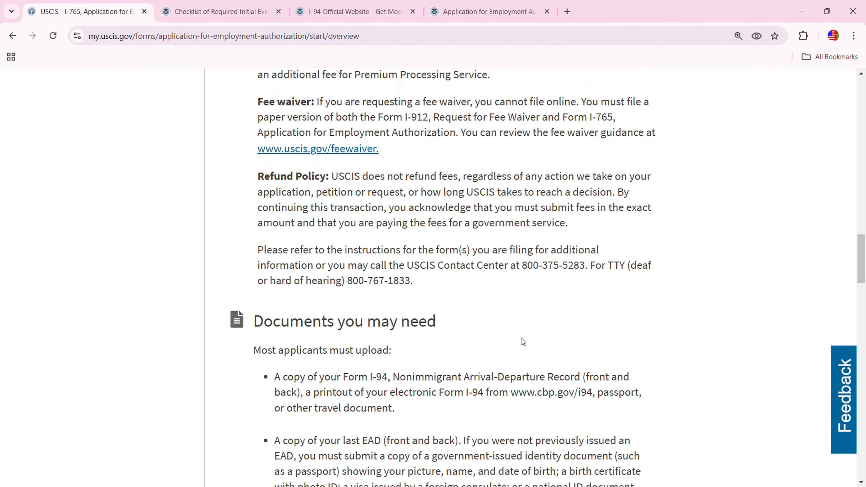
pyautogui.scroll(-12, 522, 342)
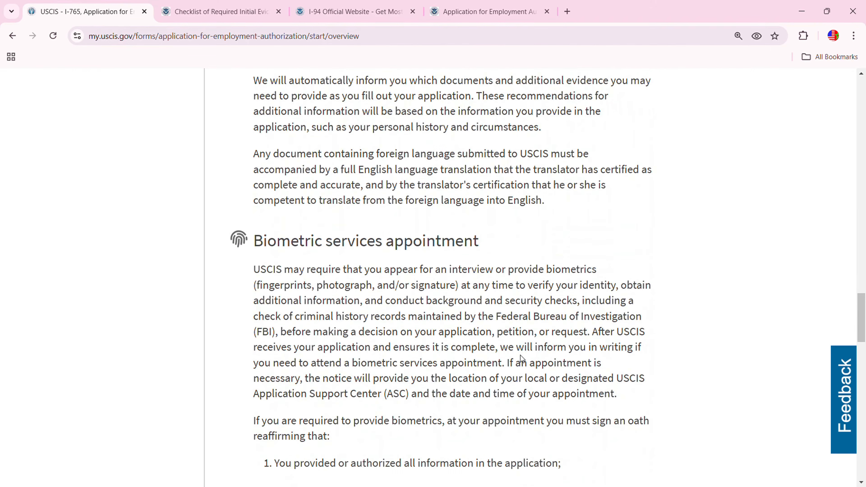
pyautogui.scroll(-14, 522, 355)
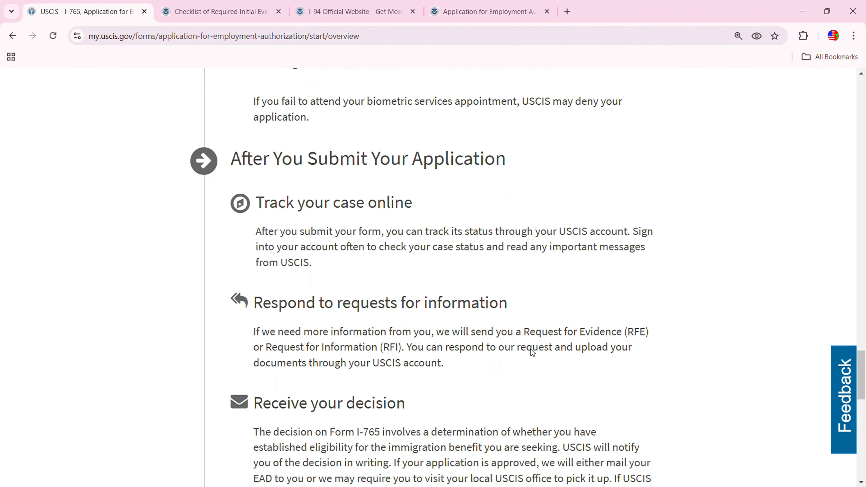
pyautogui.scroll(-8, 531, 348)
# Move past the overview and intro page and start the I-765 application
pyautogui.click(607, 294)
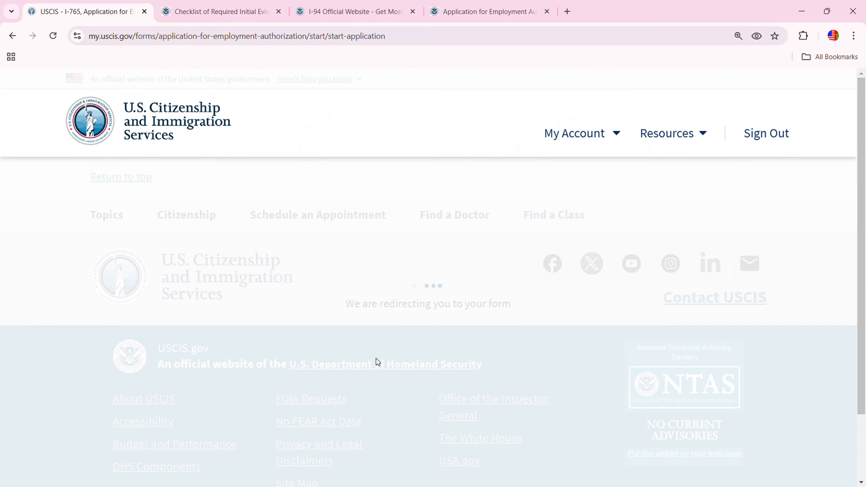
pyautogui.scroll(-15, 559, 338)
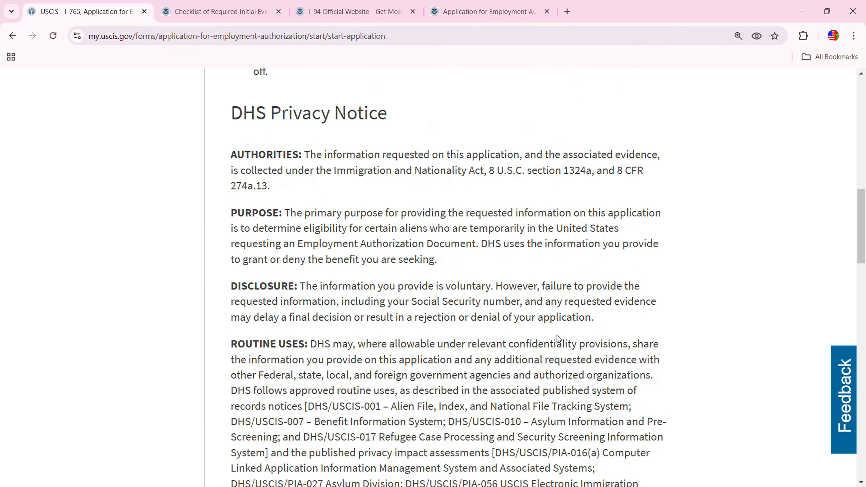
pyautogui.scroll(-15, 557, 336)
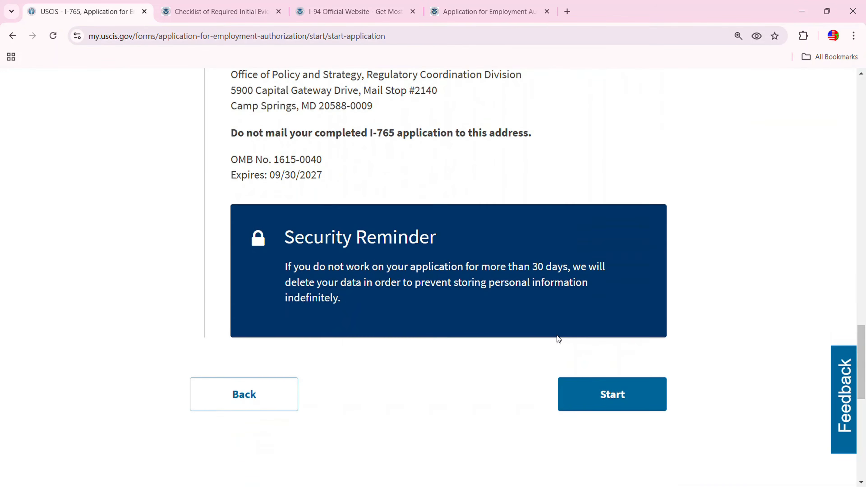
pyautogui.click(609, 381)
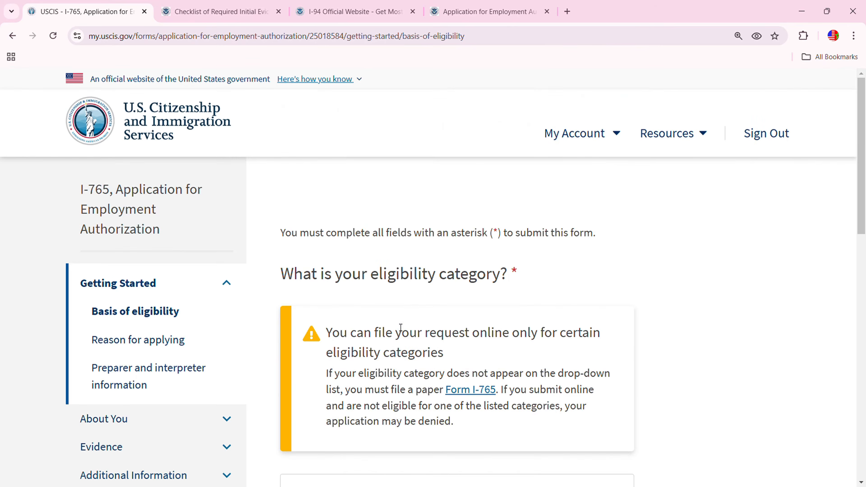
# Pick the (c)(8) Pending Asylum basis of eligibility and answer No to ABC settlement eligibility
pyautogui.scroll(-2, 437, 285)
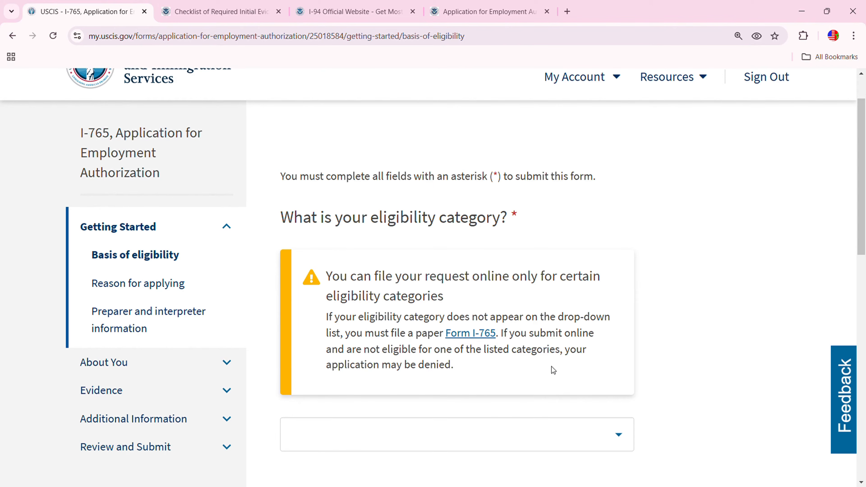
pyautogui.scroll(-5, 414, 382)
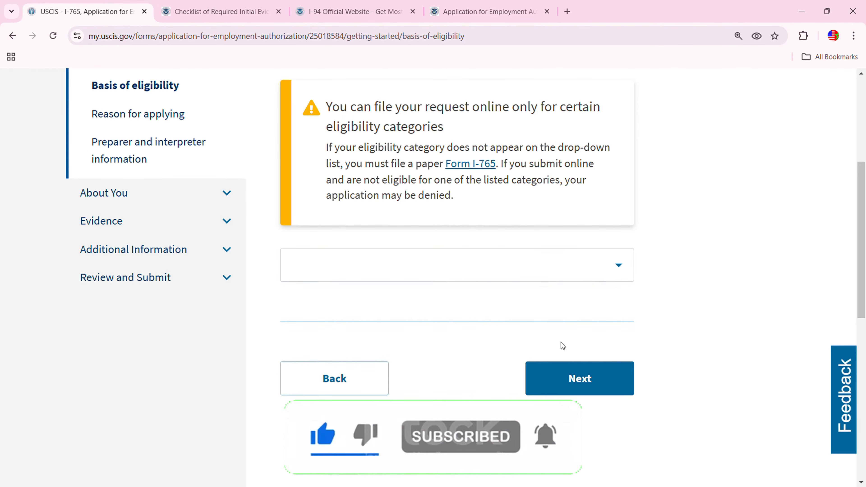
pyautogui.click(626, 270)
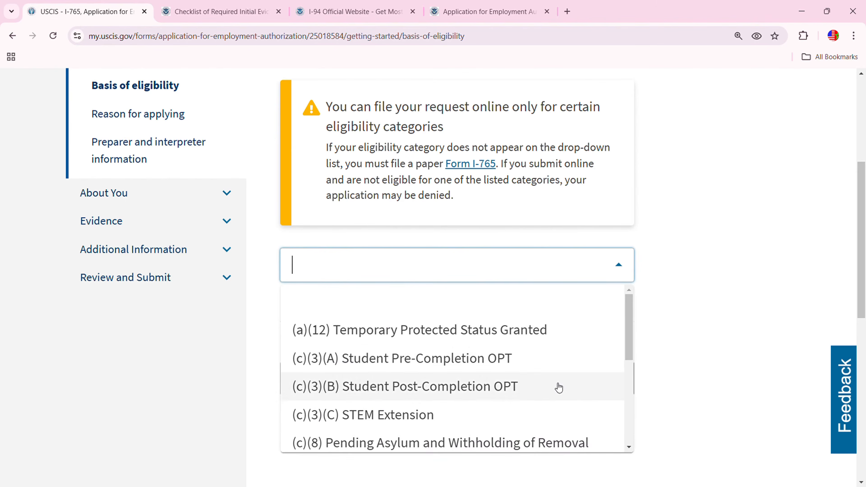
pyautogui.click(532, 444)
pyautogui.scroll(-2, 447, 355)
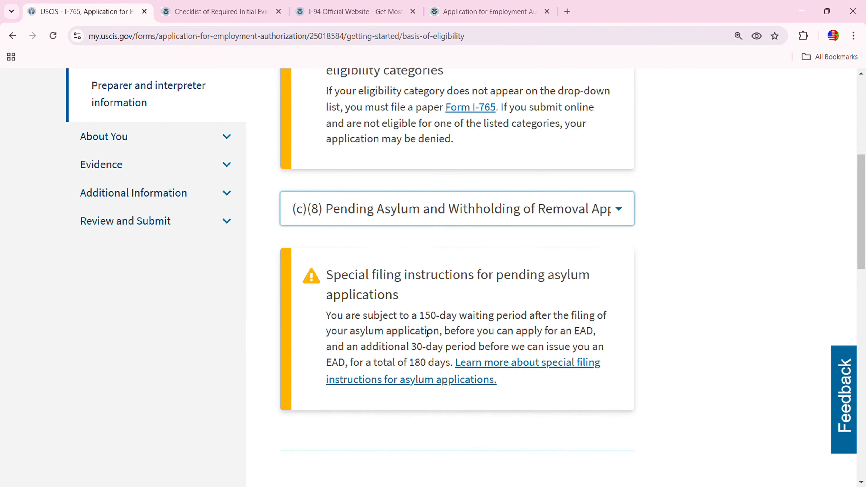
pyautogui.scroll(-8, 479, 333)
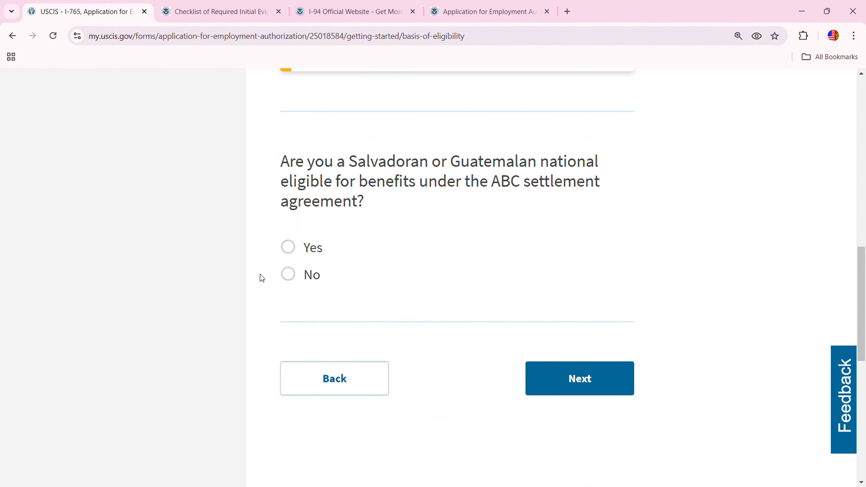
pyautogui.click(288, 274)
pyautogui.click(549, 368)
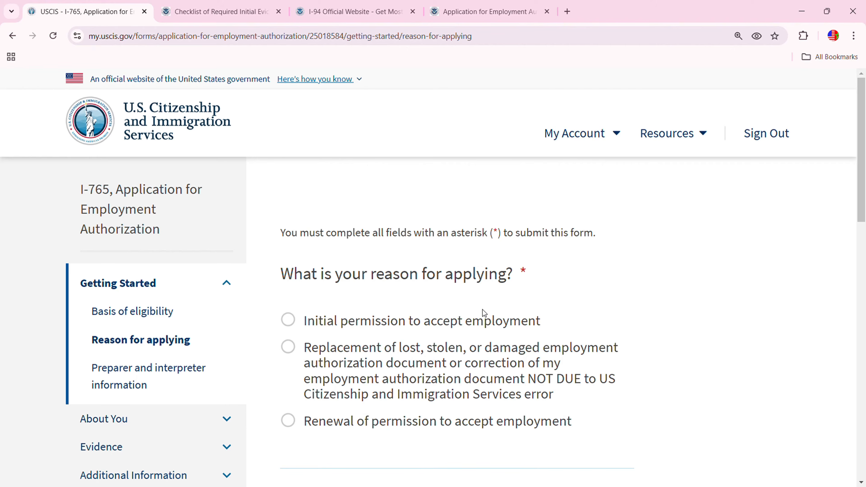
# Apply for initial permission to accept employment, with no previously filed I-765
pyautogui.click(291, 324)
pyautogui.scroll(-5, 547, 333)
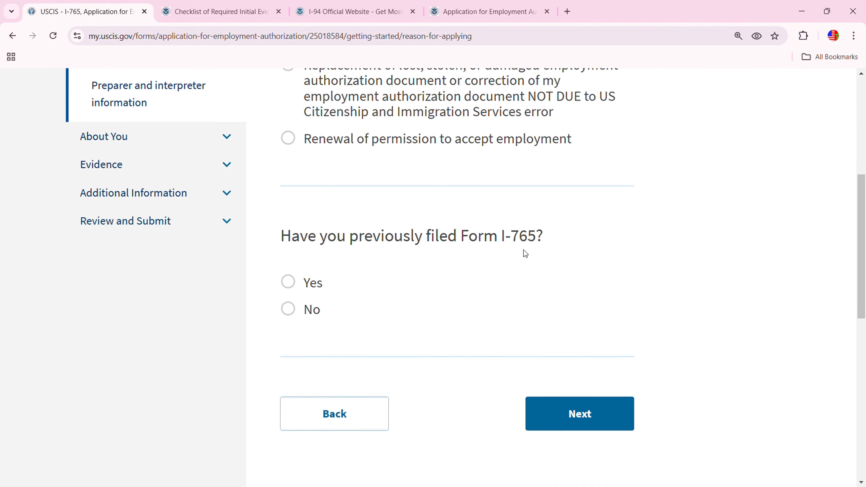
pyautogui.click(307, 312)
pyautogui.click(579, 413)
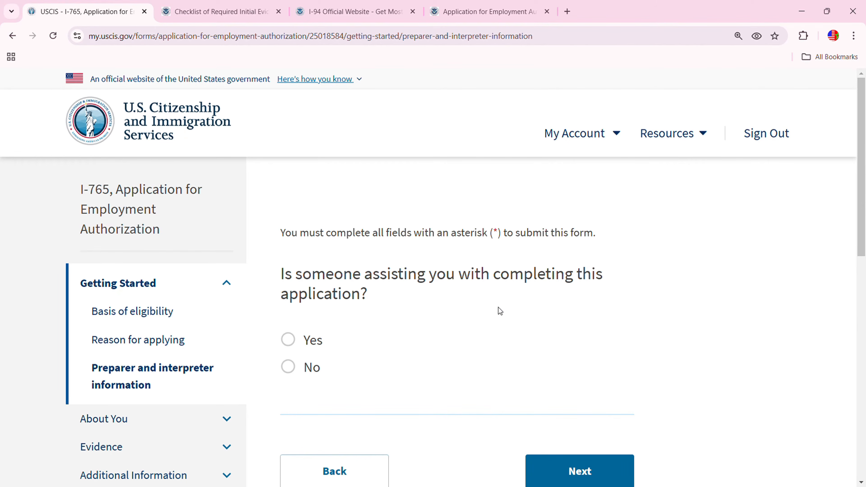
# Answer No to having a preparer or interpreter assist with the application
pyautogui.click(309, 367)
pyautogui.scroll(-5, 427, 325)
pyautogui.click(610, 319)
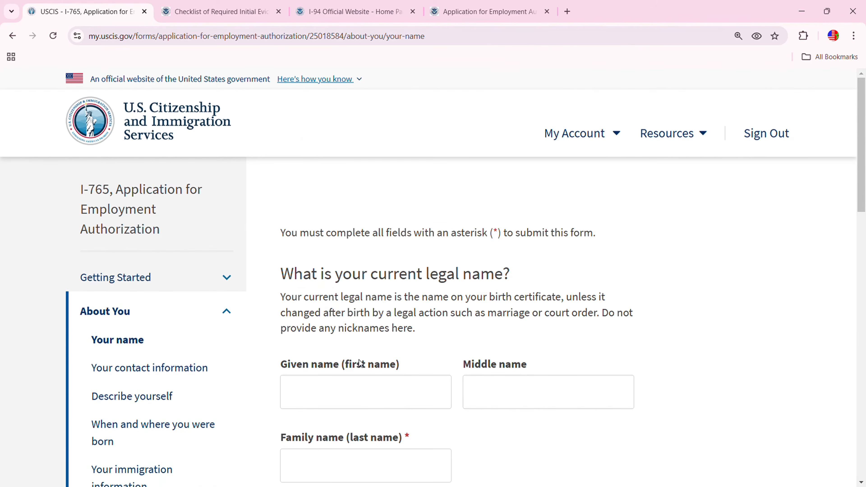
# Enter the applicant's given name and family name
pyautogui.scroll(-3, 443, 334)
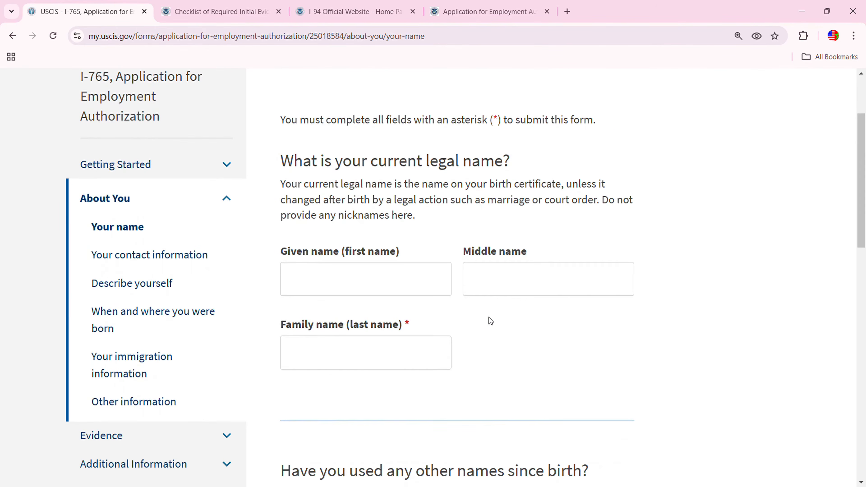
pyautogui.click(334, 280)
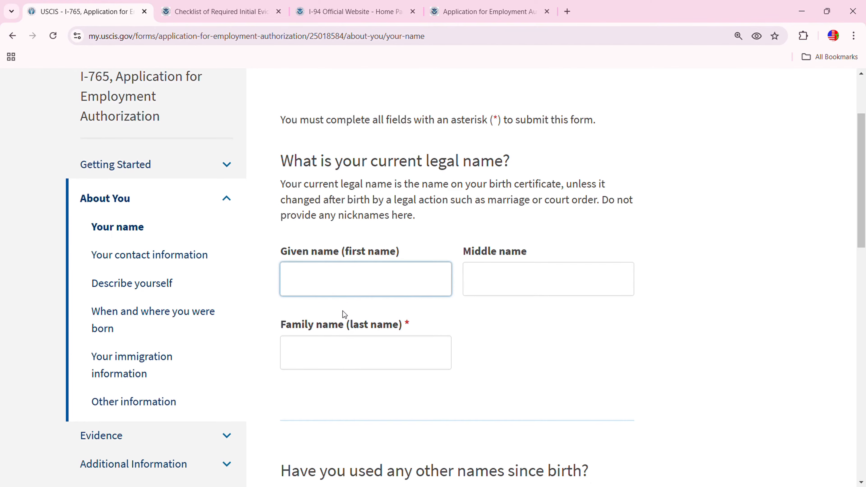
pyautogui.click(362, 351)
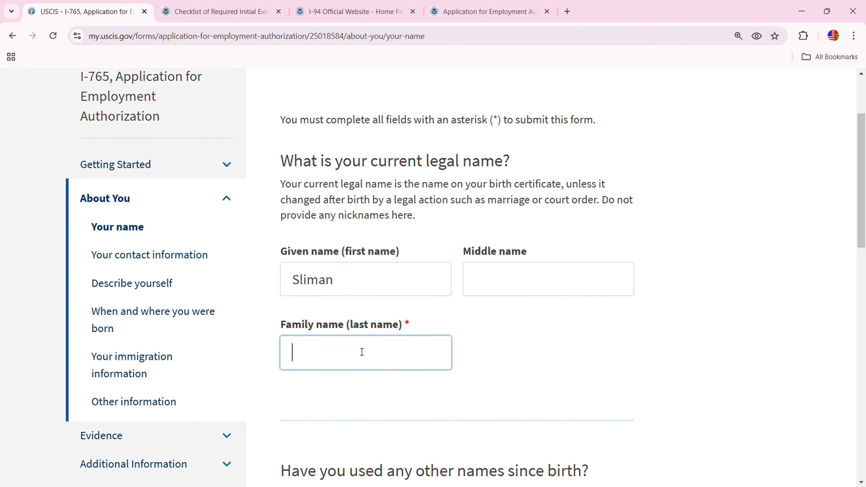
# Answer No to having used other names and move on to contact information
pyautogui.scroll(-7, 476, 408)
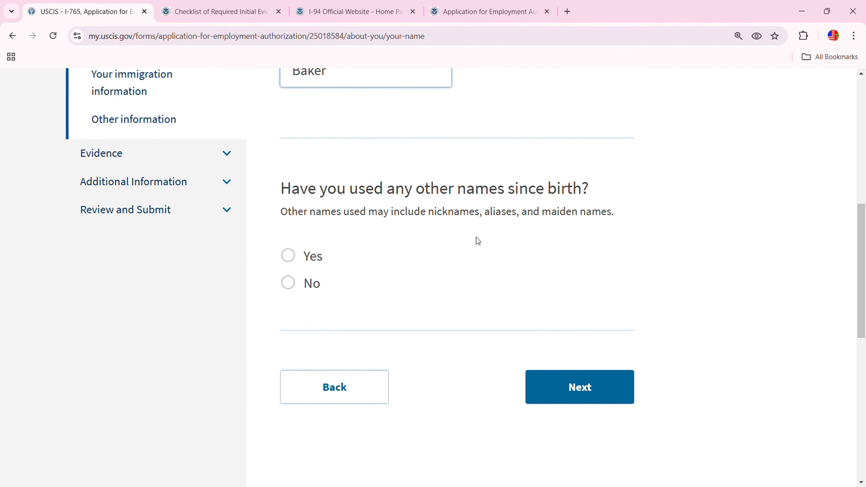
pyautogui.click(289, 283)
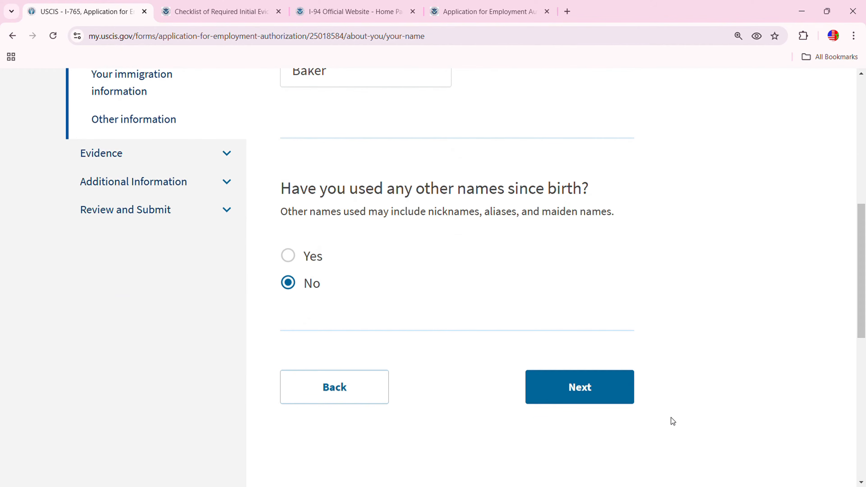
pyautogui.click(603, 395)
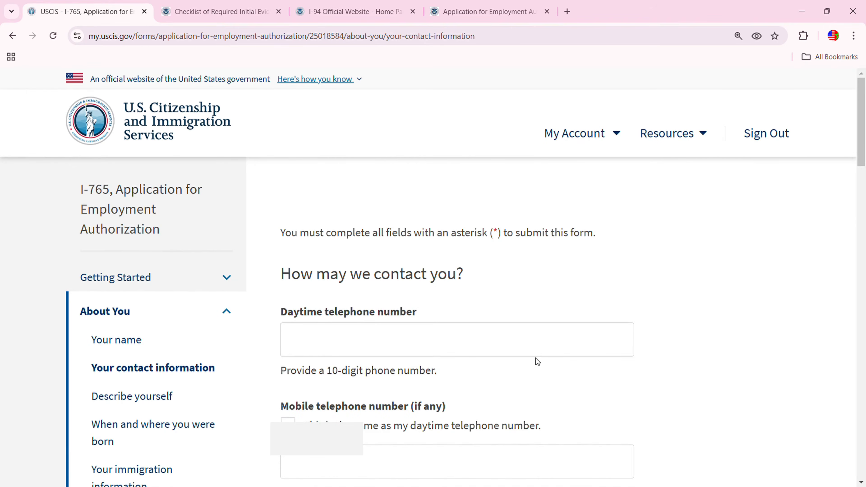
pyautogui.scroll(-3, 403, 298)
pyautogui.click(369, 234)
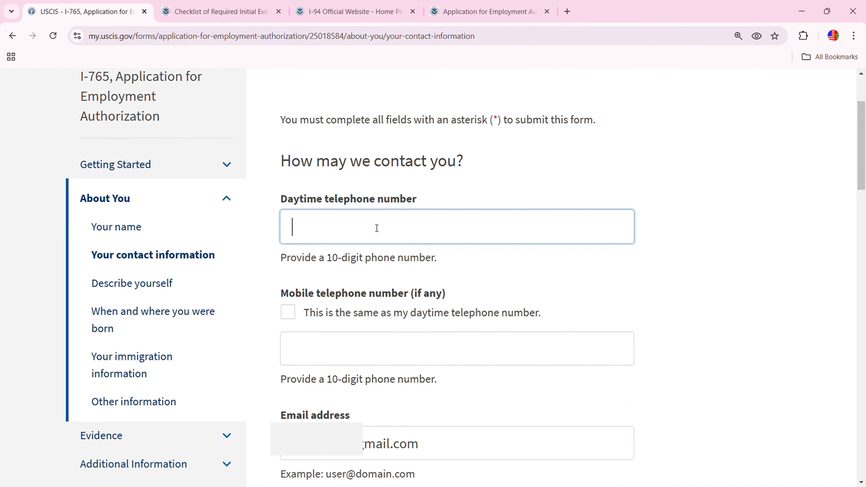
# Fill in the applicant's daytime telephone number and mobile telephone number
pyautogui.write('31')
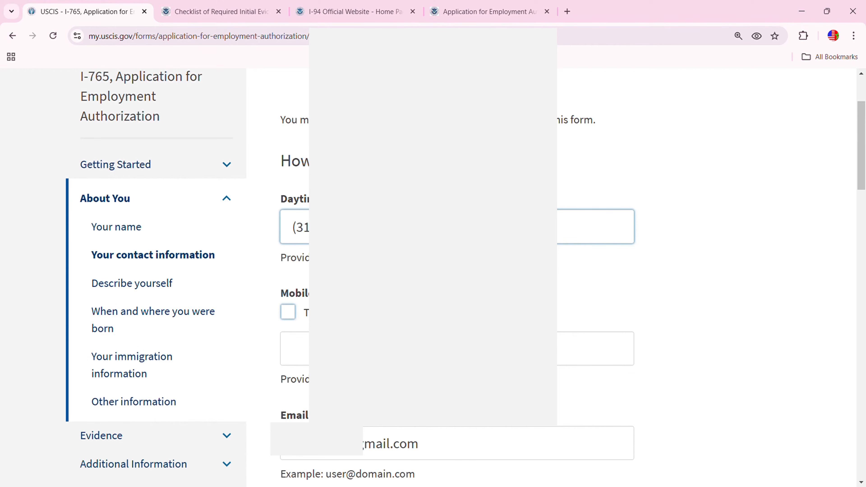
pyautogui.click(295, 349)
pyautogui.write('31')
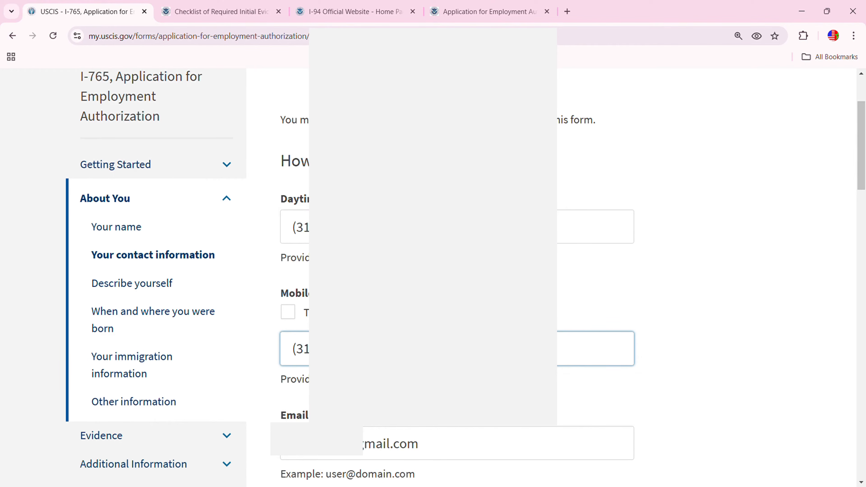
pyautogui.scroll(-3, 297, 307)
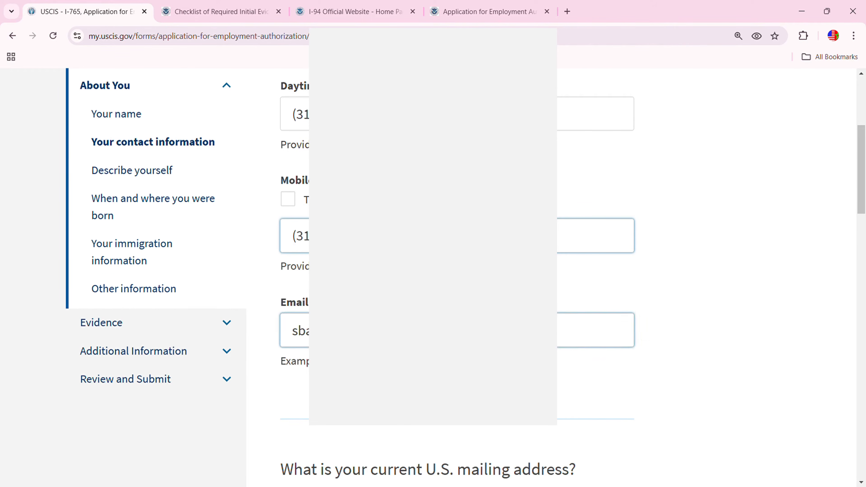
pyautogui.scroll(-7, 259, 287)
pyautogui.scroll(-2, 526, 374)
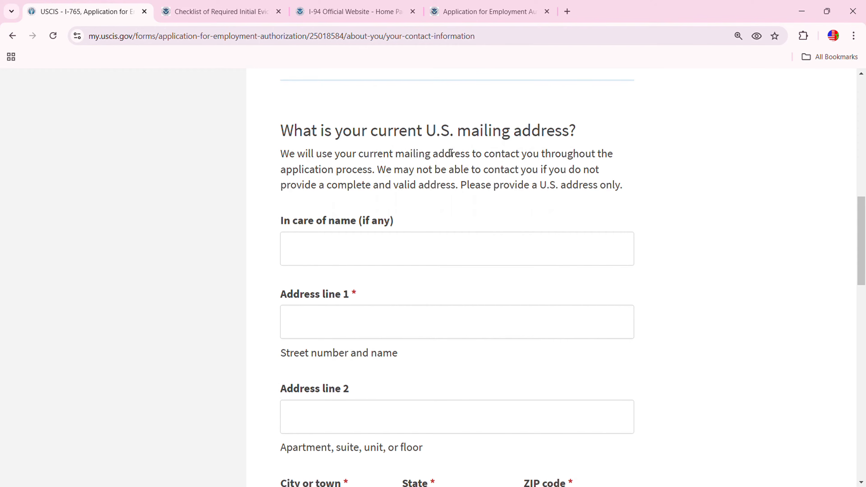
# Enter the in care of name, street address, city, state and ZIP code of the U.S. address
pyautogui.click(336, 257)
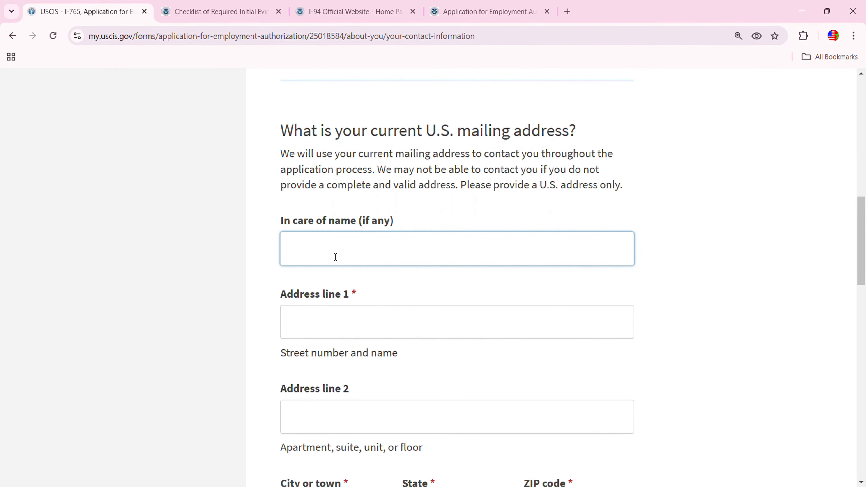
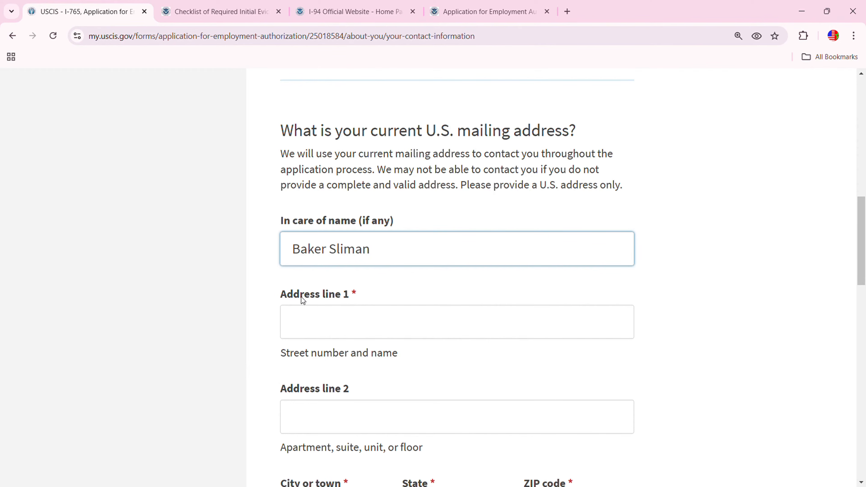
pyautogui.click(295, 318)
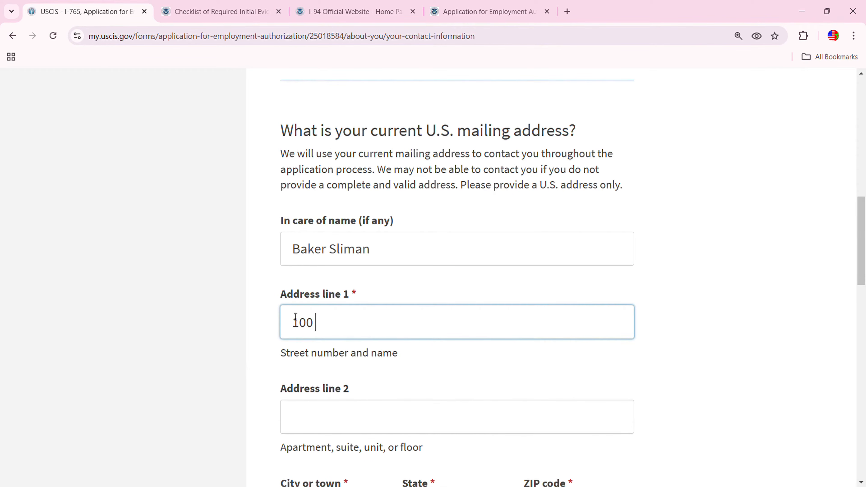
pyautogui.scroll(-5, 513, 453)
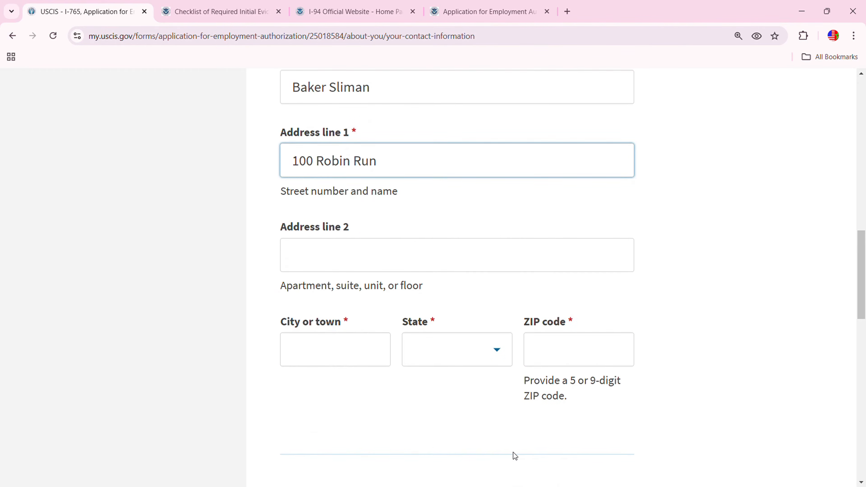
pyautogui.click(364, 340)
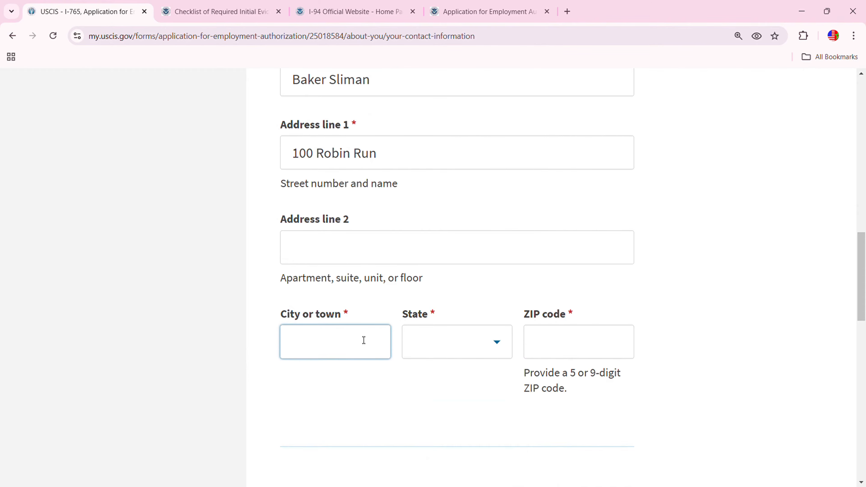
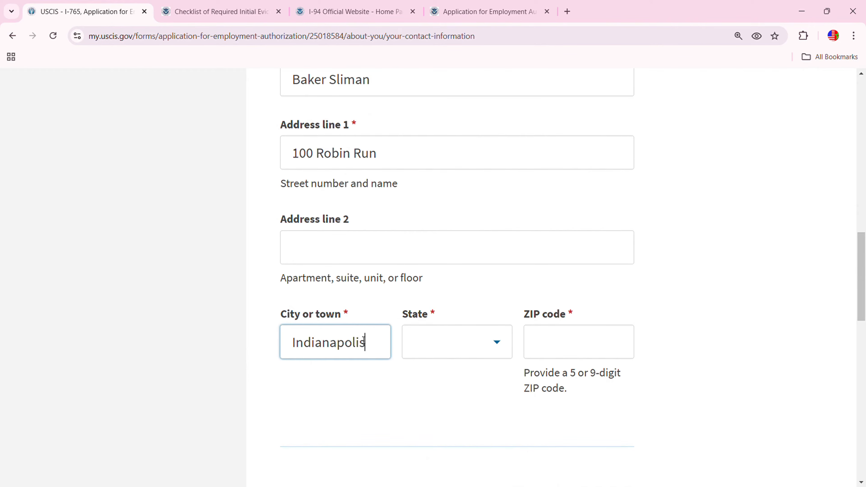
pyautogui.click(495, 341)
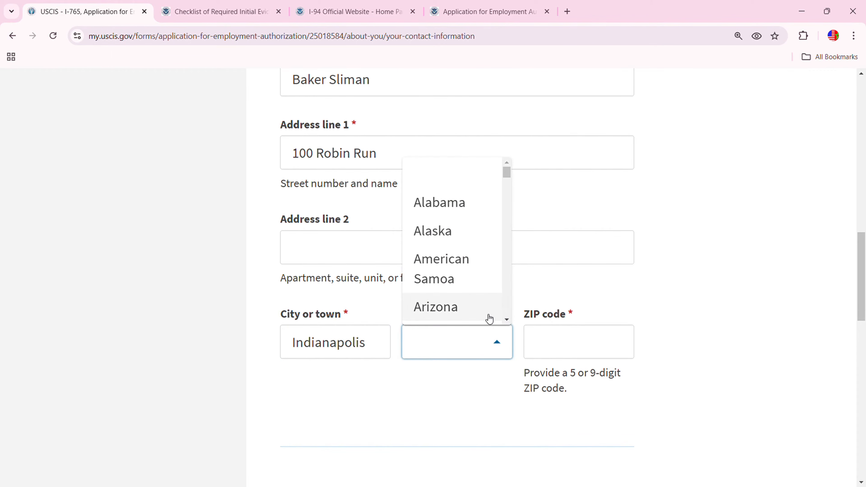
pyautogui.write('i')
pyautogui.click(463, 239)
pyautogui.click(547, 337)
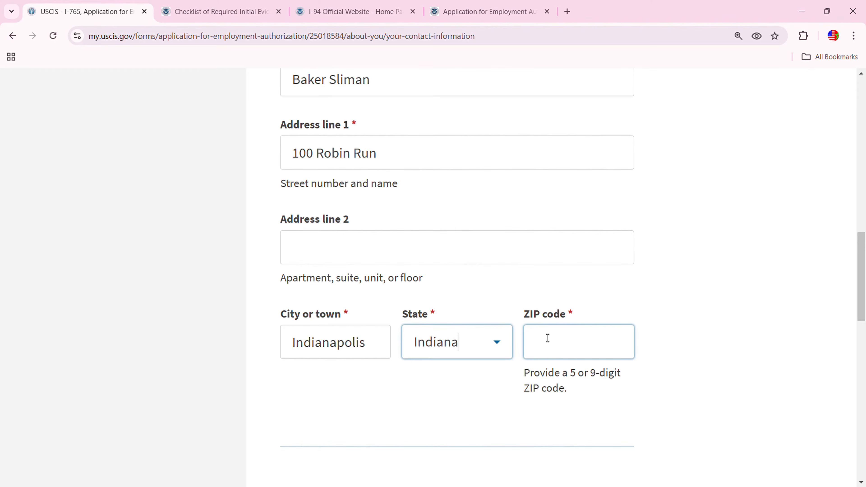
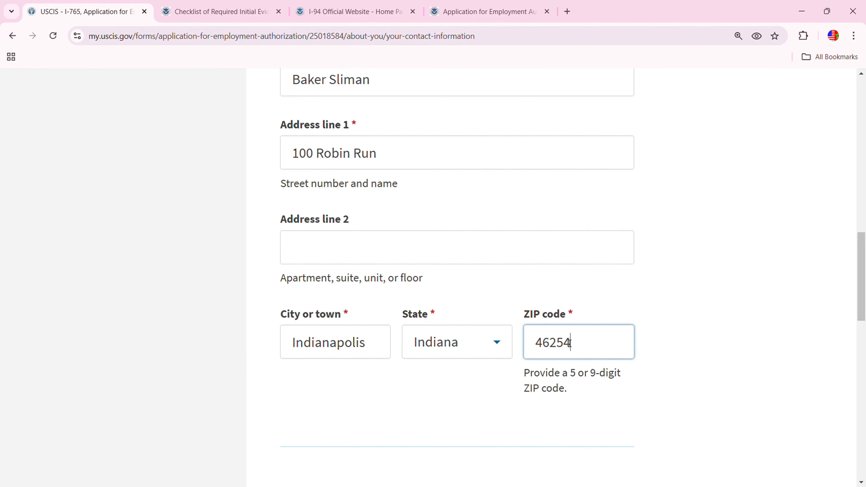
# Mark the mailing address as the same as physical, ignoring the address verification warning
pyautogui.scroll(-2, 564, 346)
pyautogui.scroll(-6, 549, 346)
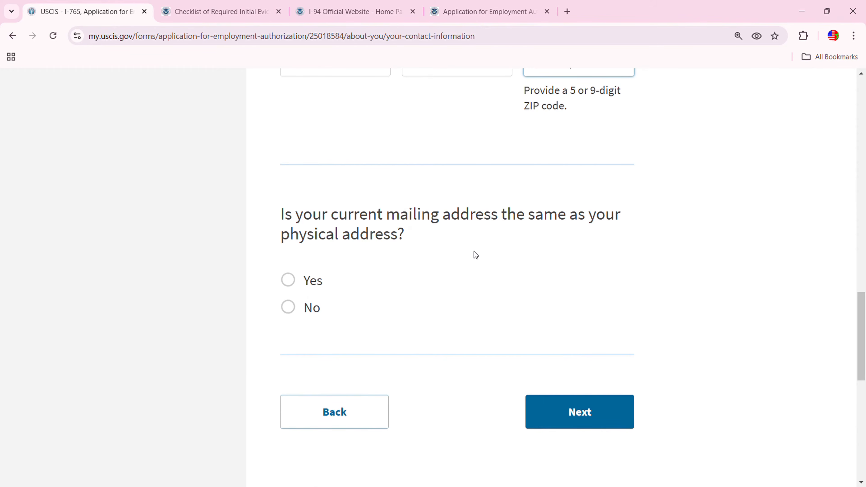
pyautogui.click(288, 280)
pyautogui.click(611, 411)
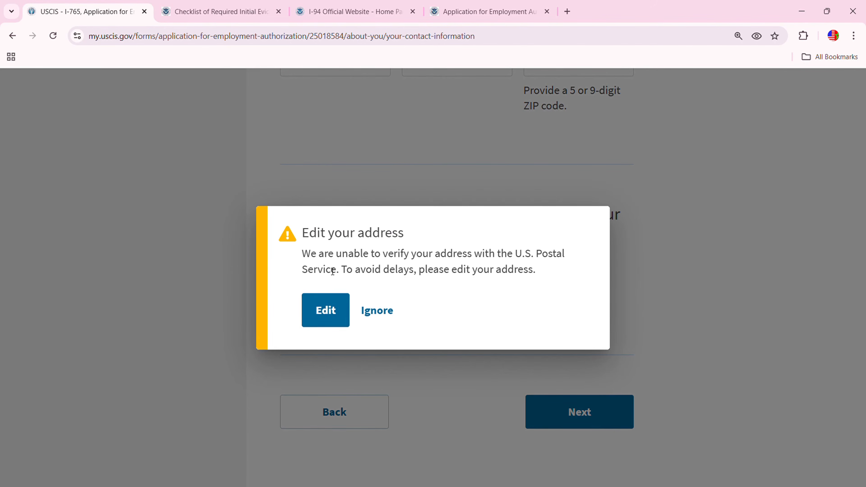
pyautogui.click(378, 312)
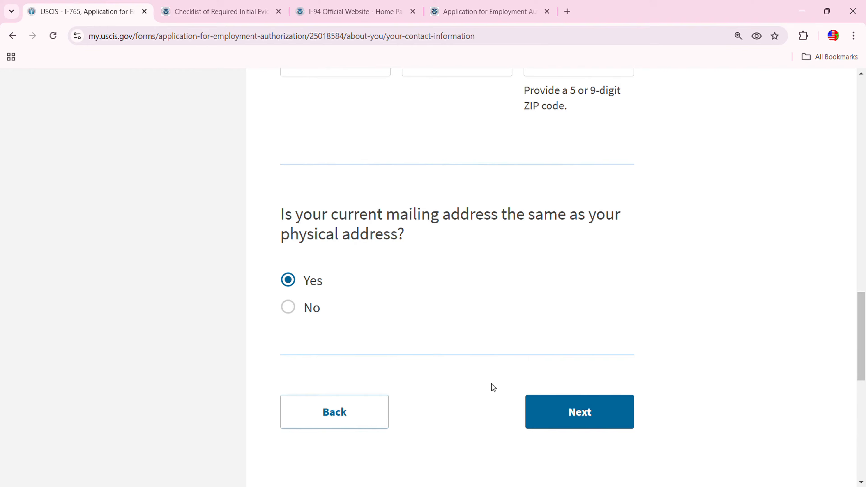
pyautogui.click(557, 410)
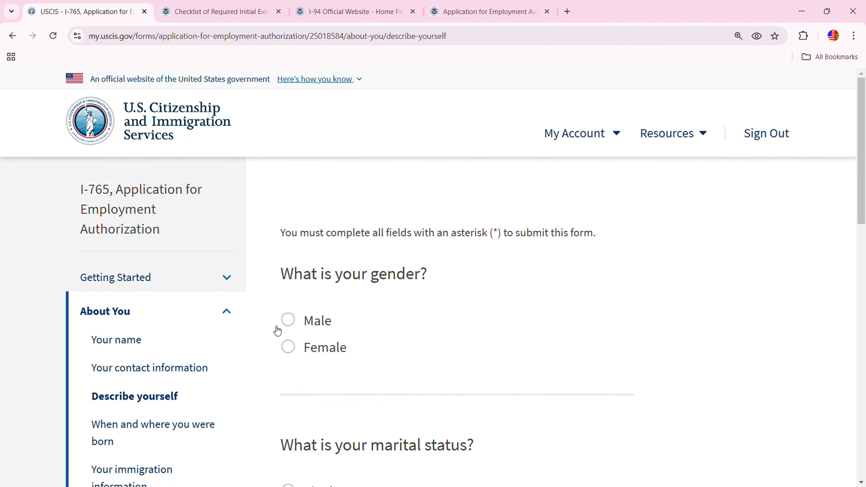
# Set the applicant's gender to Male and continue to the birth details
pyautogui.click(289, 320)
pyautogui.scroll(-5, 418, 307)
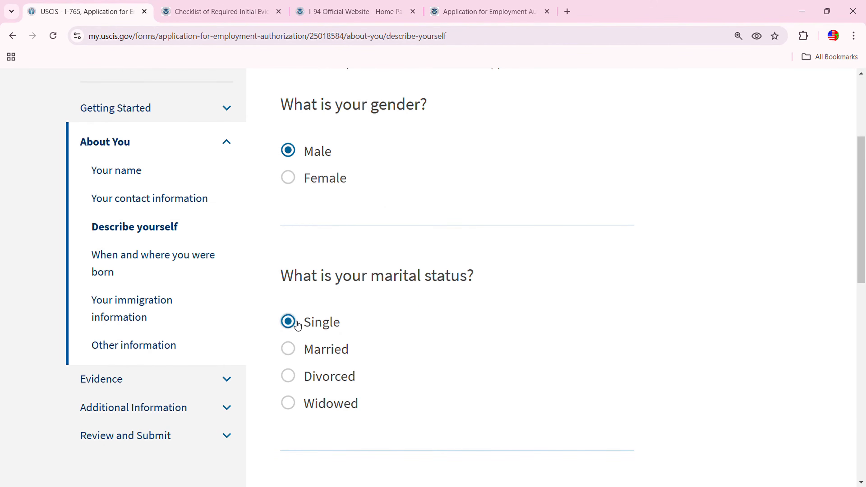
pyautogui.scroll(-7, 494, 333)
pyautogui.click(585, 289)
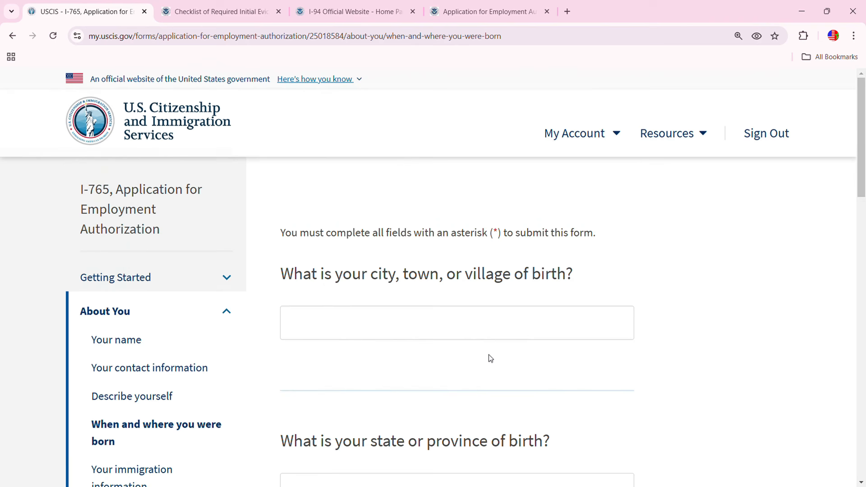
# Enter the city and province of birth, with Morocco as country of birth
pyautogui.scroll(-2, 492, 359)
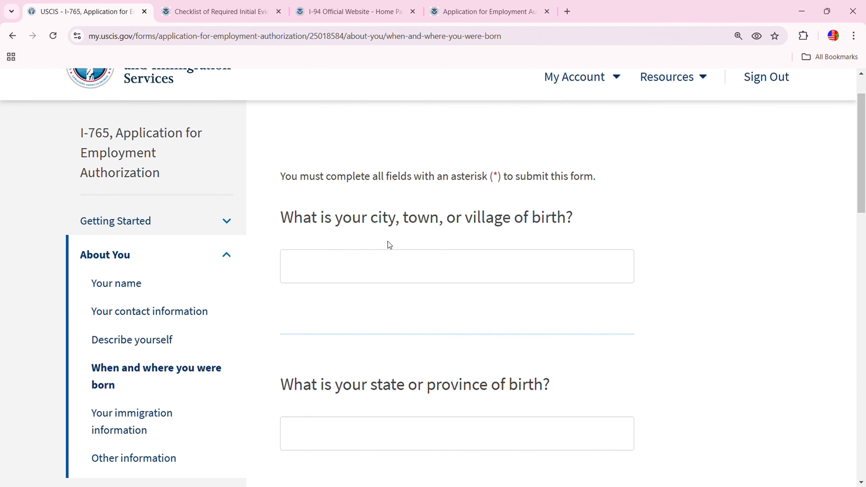
pyautogui.click(492, 267)
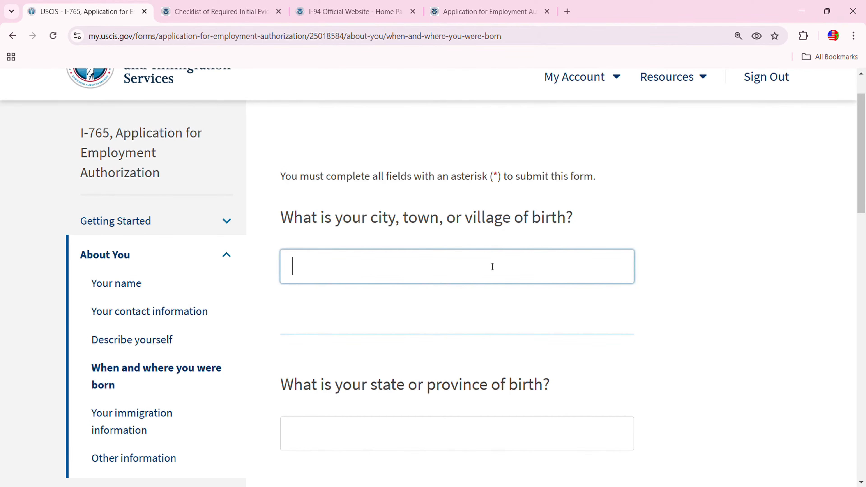
pyautogui.write('Khenifra')
pyautogui.click(457, 432)
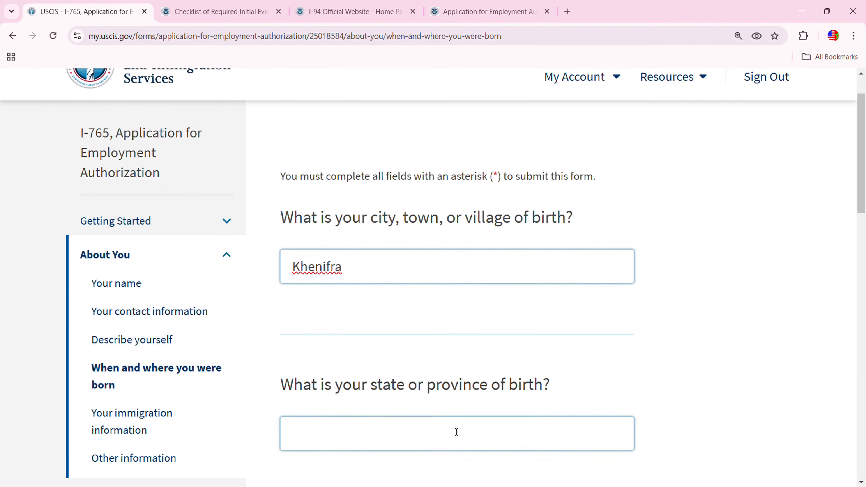
pyautogui.click(457, 433)
pyautogui.write('K')
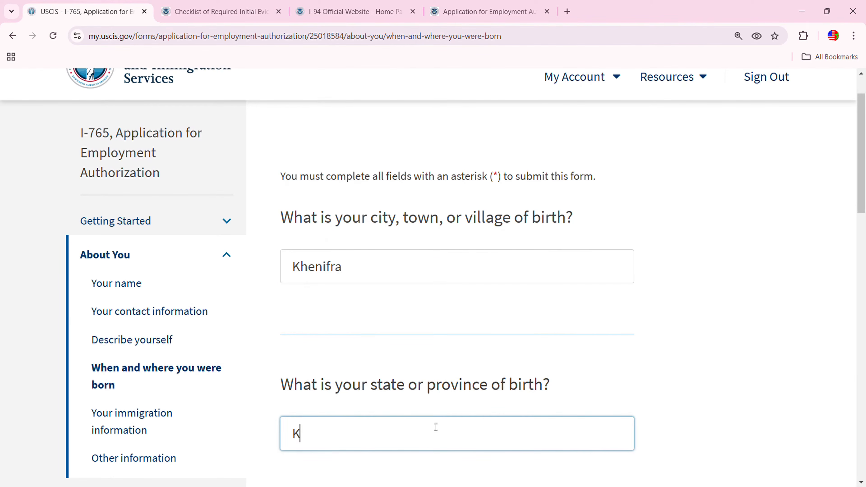
pyautogui.write('henifra')
pyautogui.scroll(-5, 436, 427)
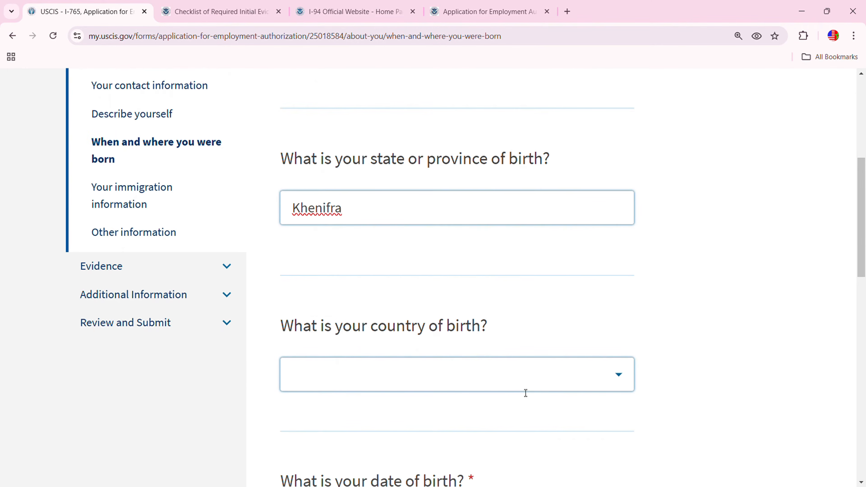
pyautogui.click(620, 375)
pyautogui.write('m')
pyautogui.scroll(-5, 424, 313)
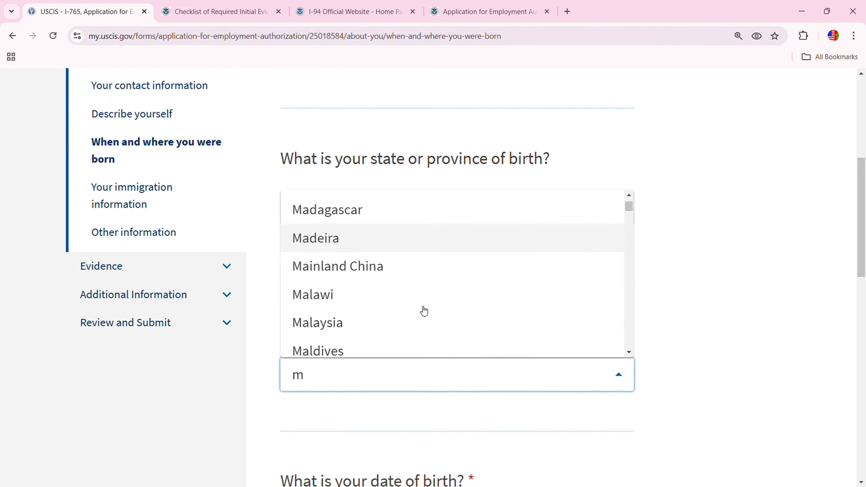
pyautogui.write('o')
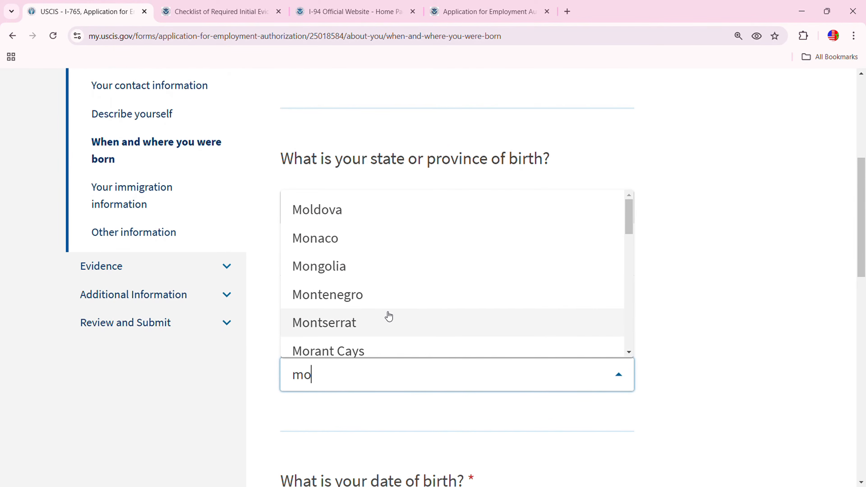
pyautogui.write('r')
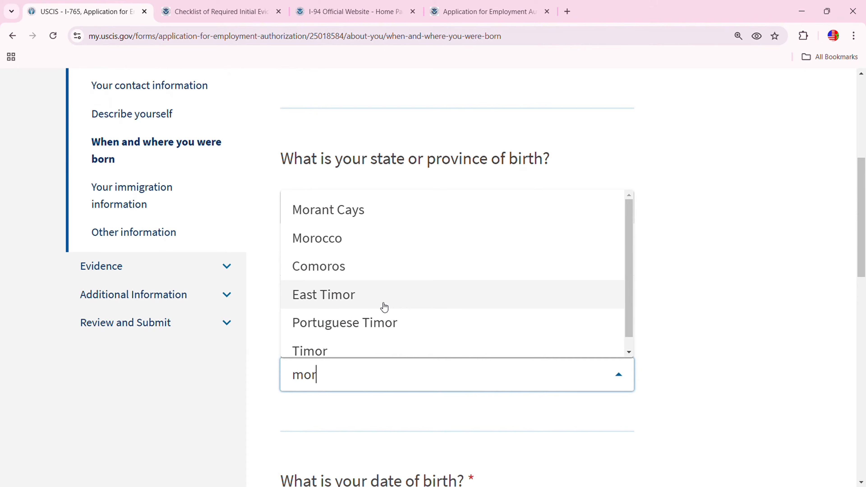
pyautogui.click(332, 240)
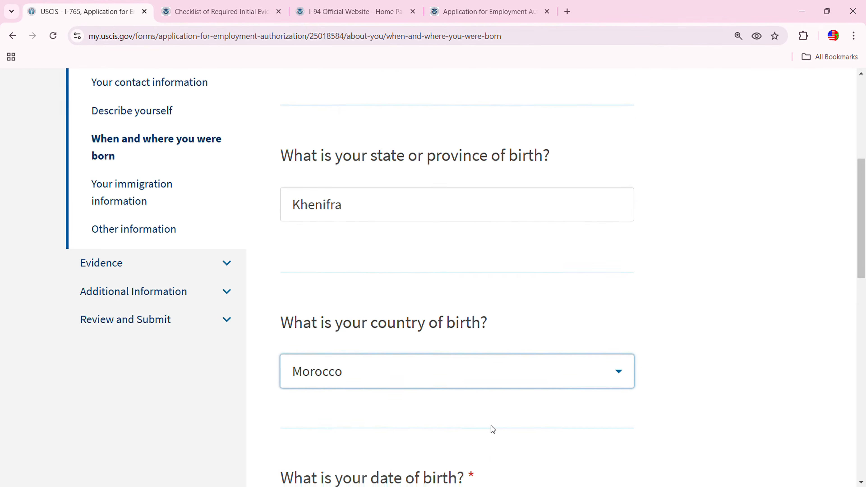
# Enter the applicant's date of birth and continue to the immigration information page
pyautogui.scroll(-5, 492, 426)
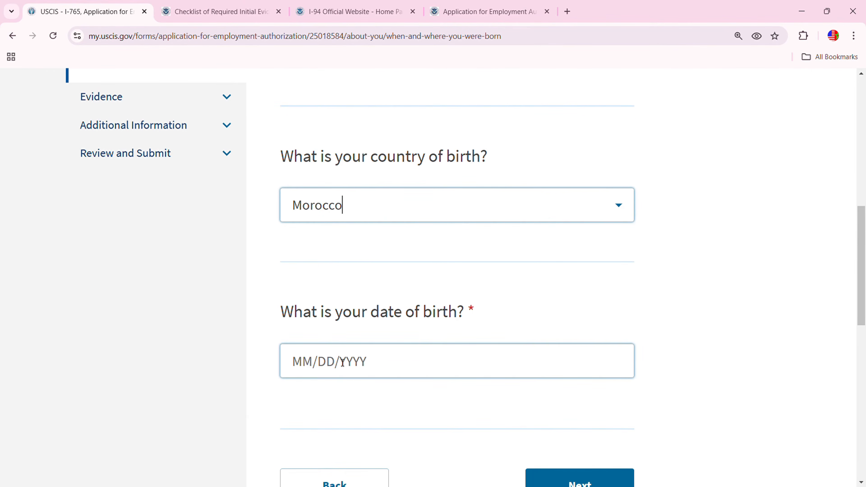
pyautogui.click(317, 365)
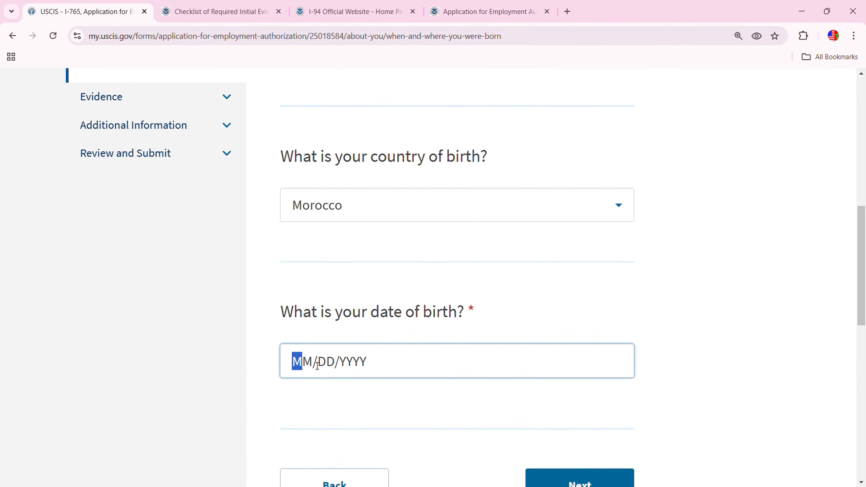
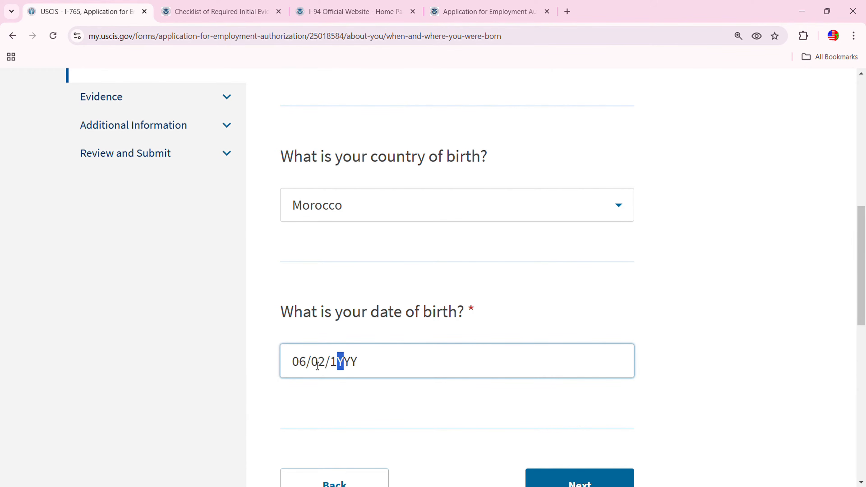
pyautogui.scroll(-2, 798, 369)
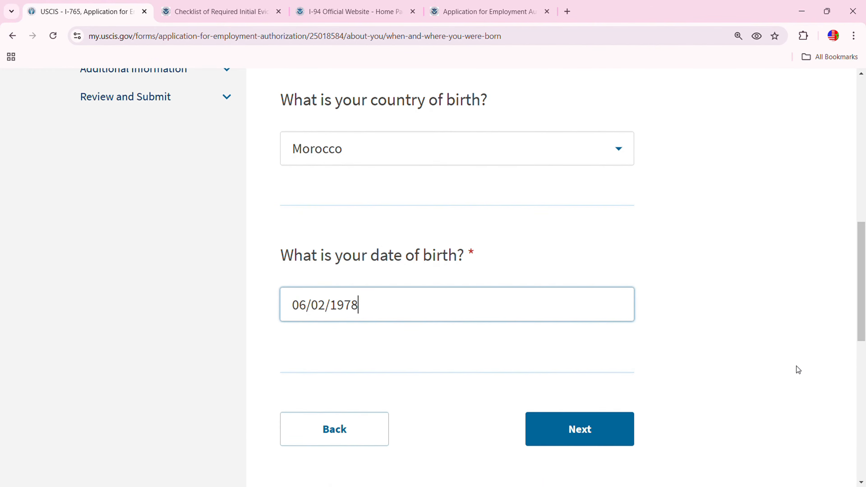
pyautogui.click(588, 430)
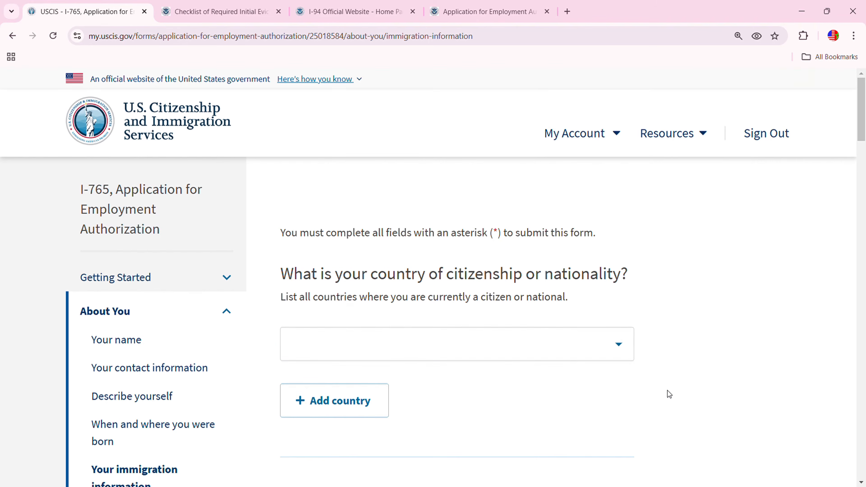
# Choose Morocco as the country of citizenship
pyautogui.click(618, 344)
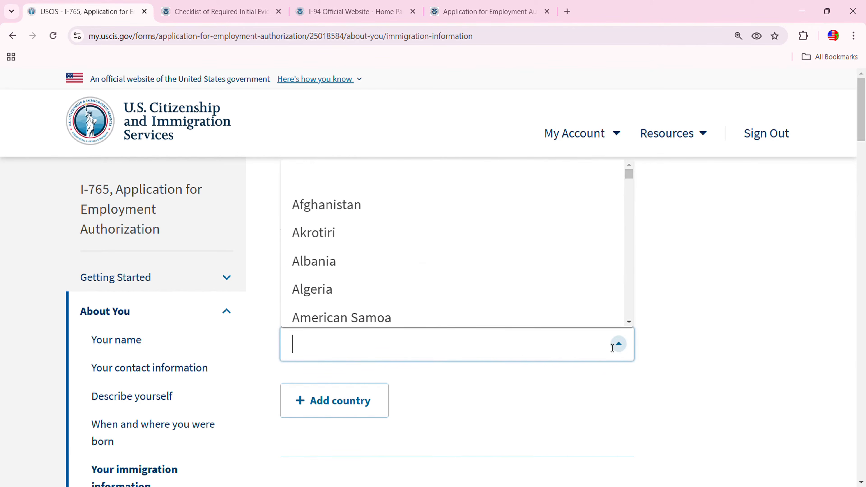
pyautogui.write('m')
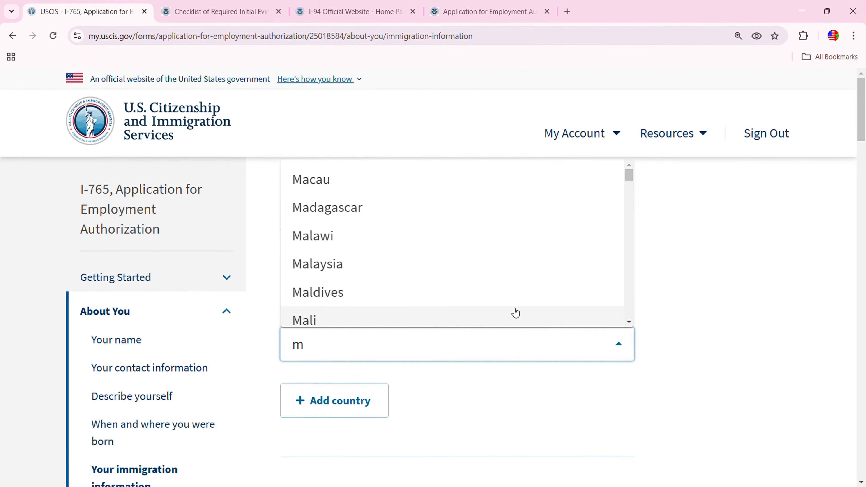
pyautogui.write('or')
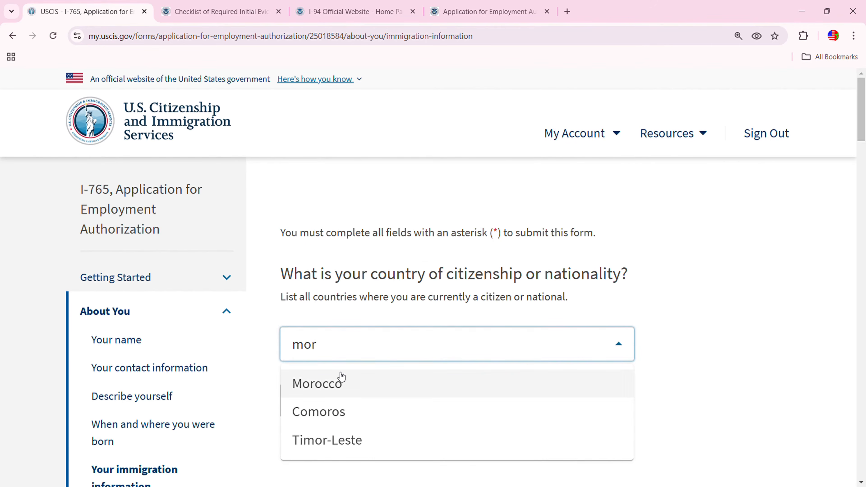
pyautogui.click(347, 384)
pyautogui.scroll(-8, 574, 382)
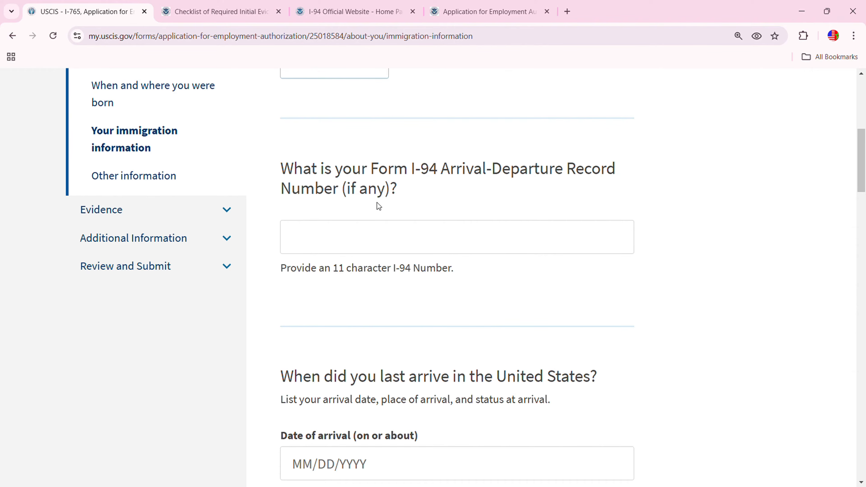
# Place the cursor in the I-94 arrival-departure record number field
pyautogui.click(327, 226)
pyautogui.click(271, 250)
pyautogui.click(344, 225)
pyautogui.click(382, 256)
pyautogui.click(327, 232)
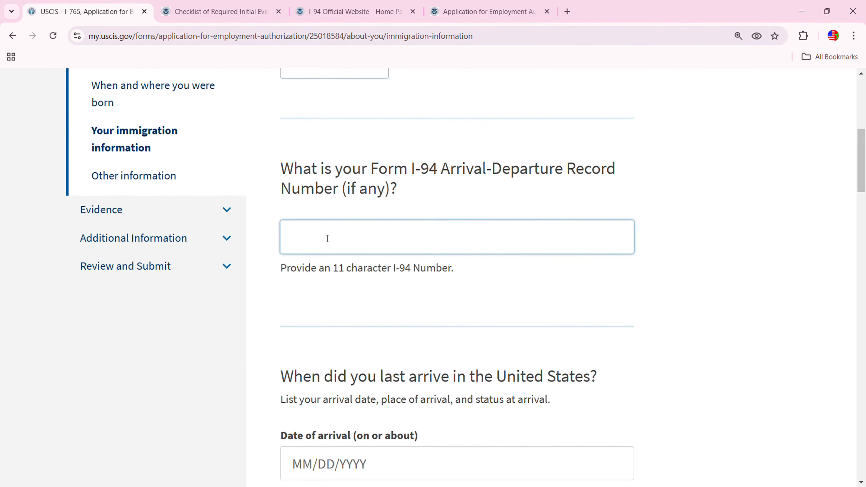
pyautogui.click(340, 206)
# On the I-94 website, agree to the Terms of Service to open the Get Most Recent I-94 form
pyautogui.click(343, 13)
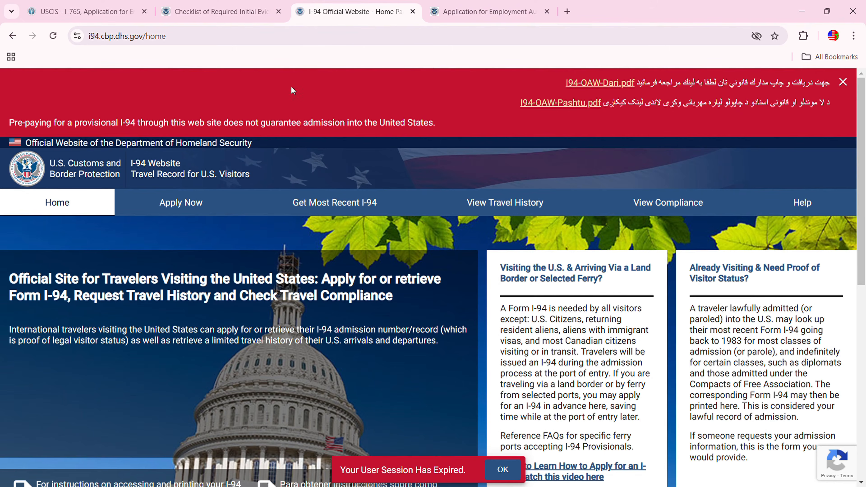
pyautogui.scroll(-3, 478, 238)
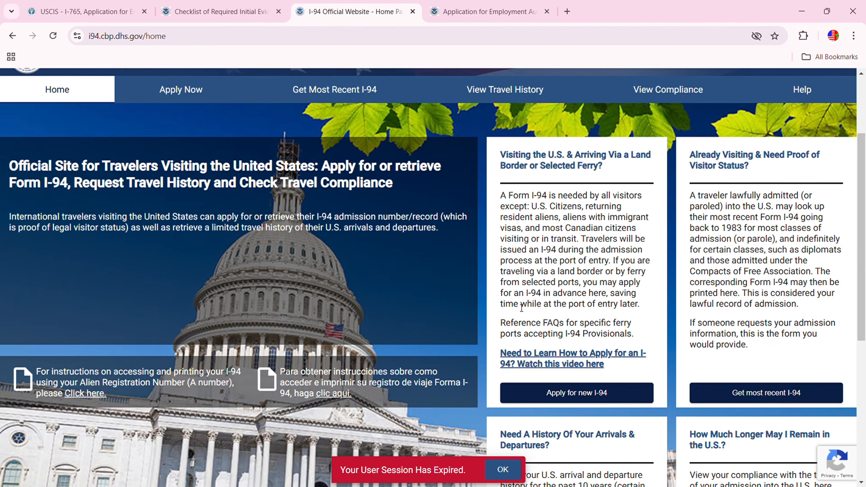
pyautogui.click(761, 395)
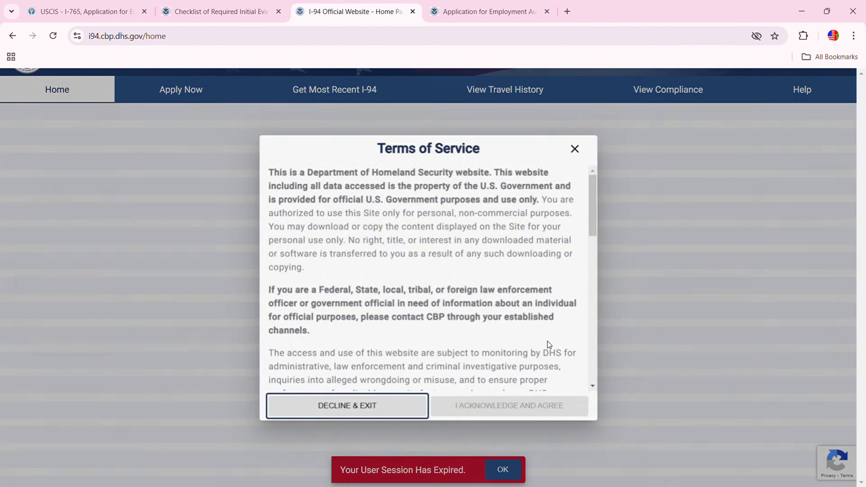
pyautogui.scroll(-10, 501, 355)
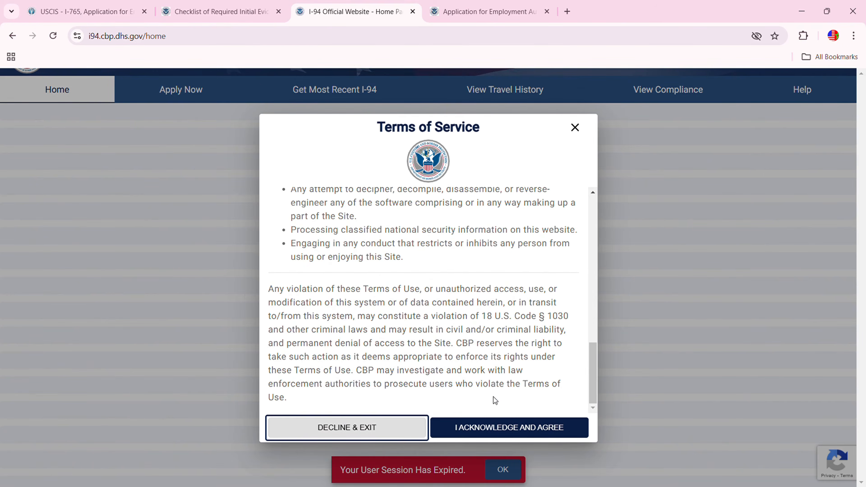
pyautogui.click(505, 430)
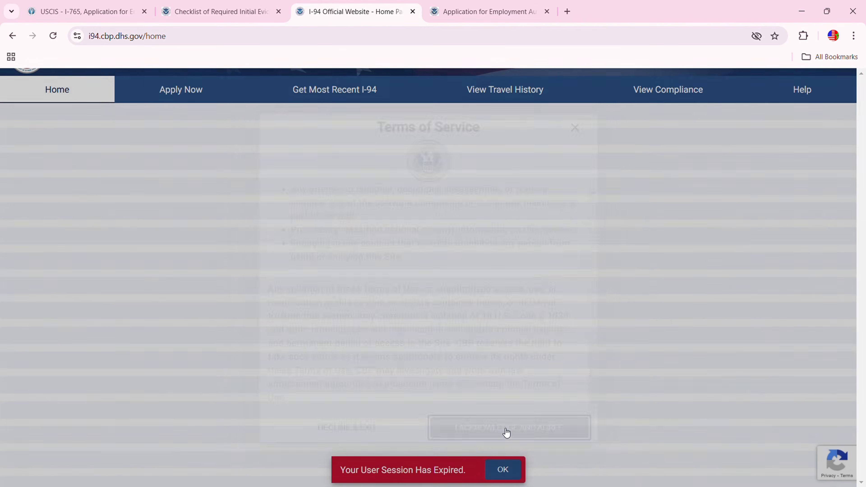
pyautogui.scroll(-5, 353, 321)
pyautogui.scroll(-2, 356, 312)
pyautogui.scroll(2, 355, 312)
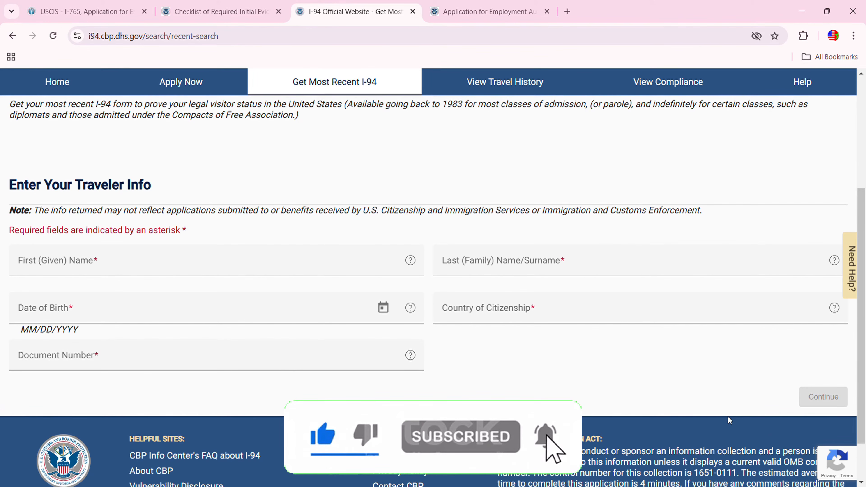
pyautogui.click(95, 11)
# Enter 11/01/2024 as the date of last arrival
pyautogui.click(318, 237)
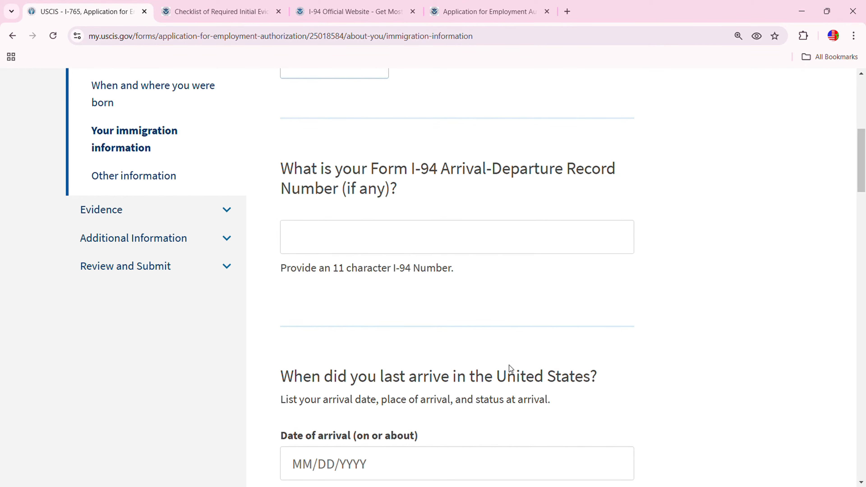
pyautogui.scroll(-5, 492, 427)
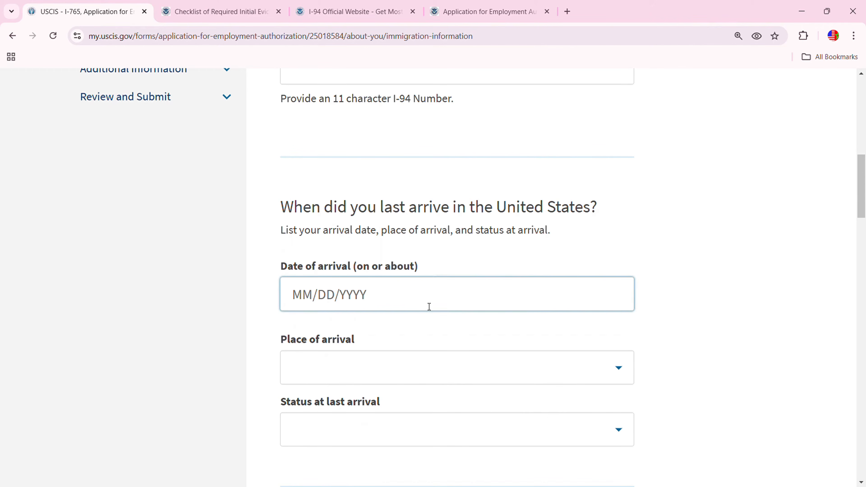
pyautogui.click(302, 294)
pyautogui.write('11/')
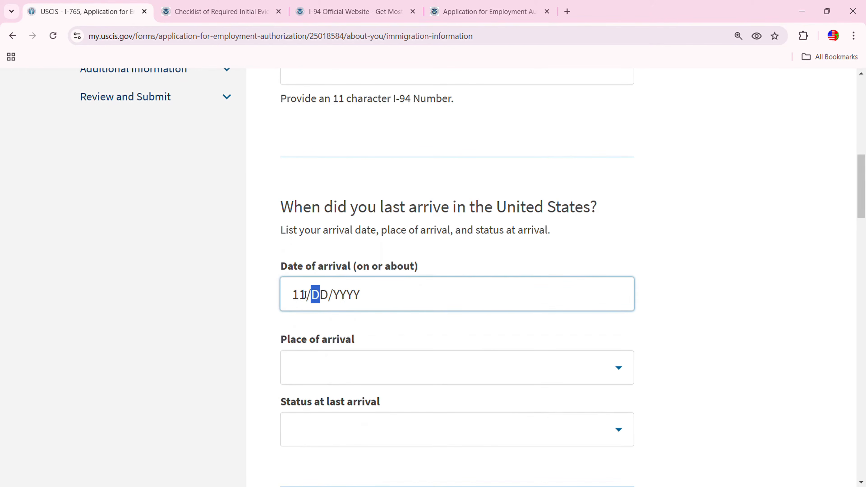
pyautogui.write('0')
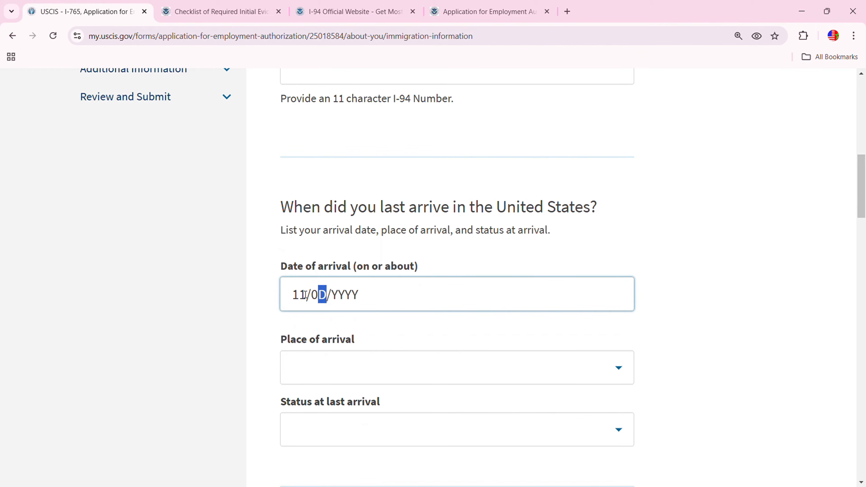
pyautogui.write('1/2024')
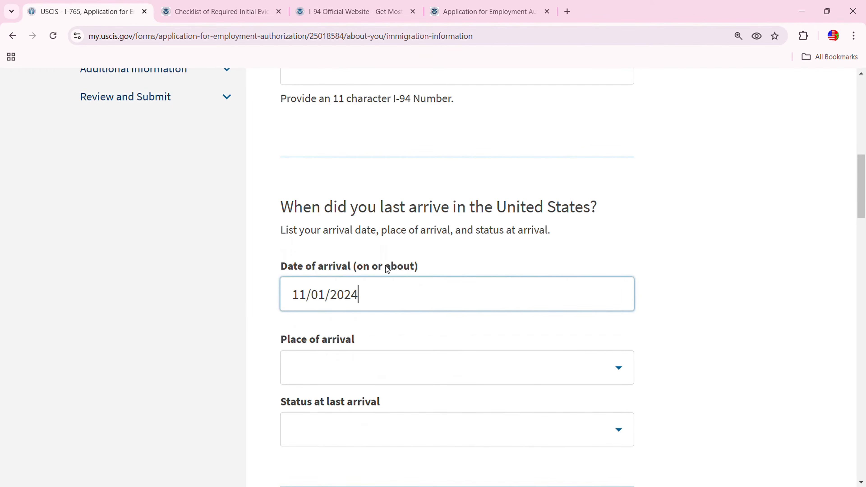
pyautogui.scroll(-3, 387, 270)
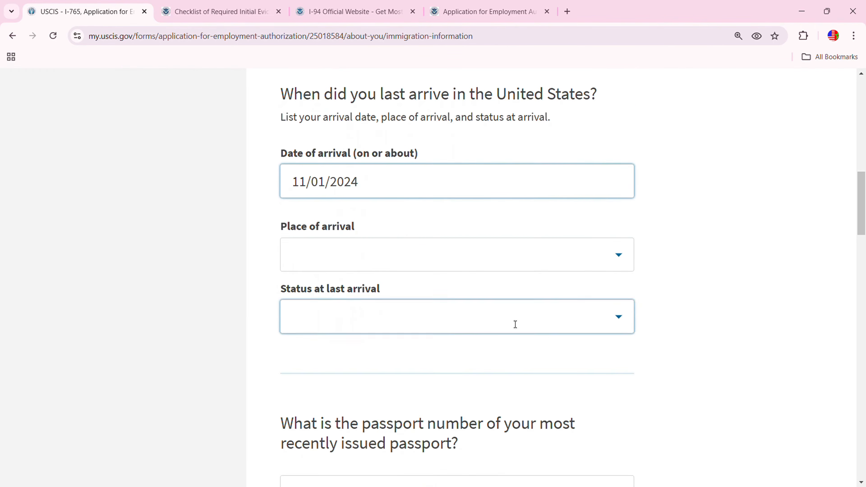
# Set the place of arrival to NEW YORK, NY after a failed 'New york JFK' search
pyautogui.click(622, 256)
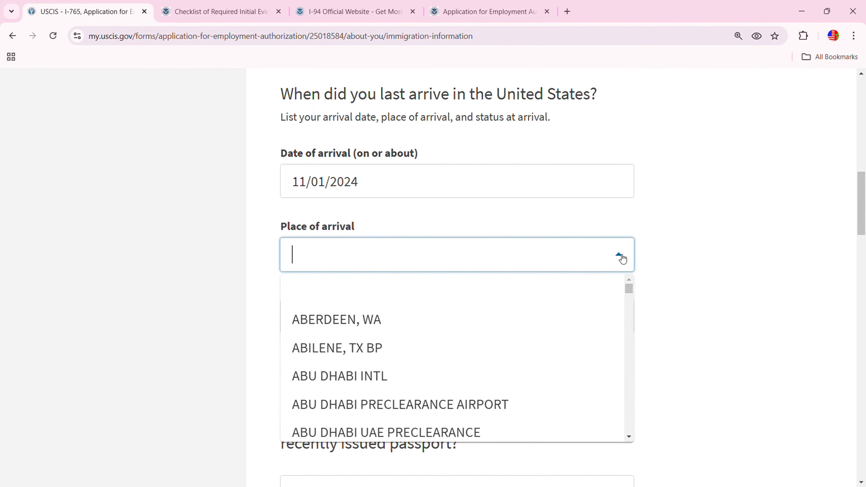
pyautogui.write('New')
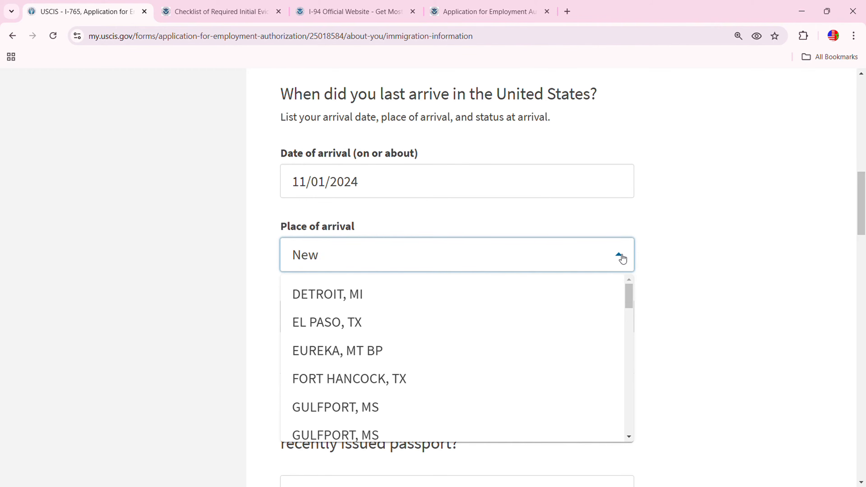
pyautogui.write(' york JF')
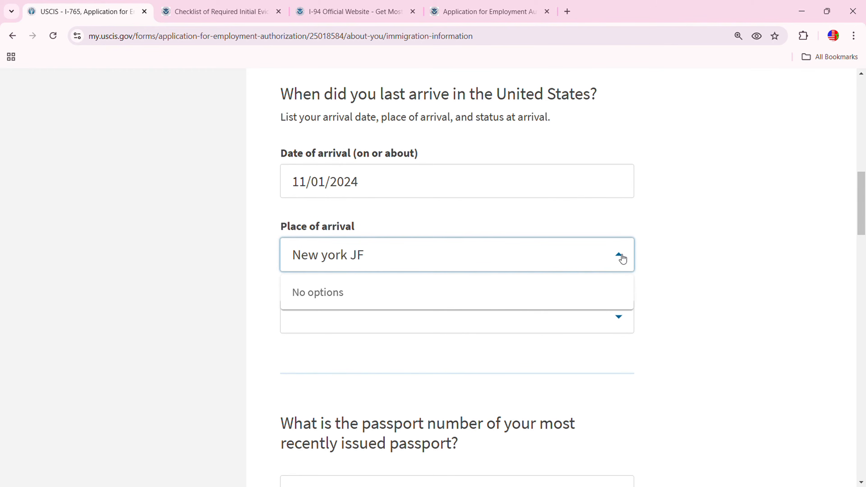
pyautogui.write('K')
pyautogui.click(718, 313)
pyautogui.click(572, 263)
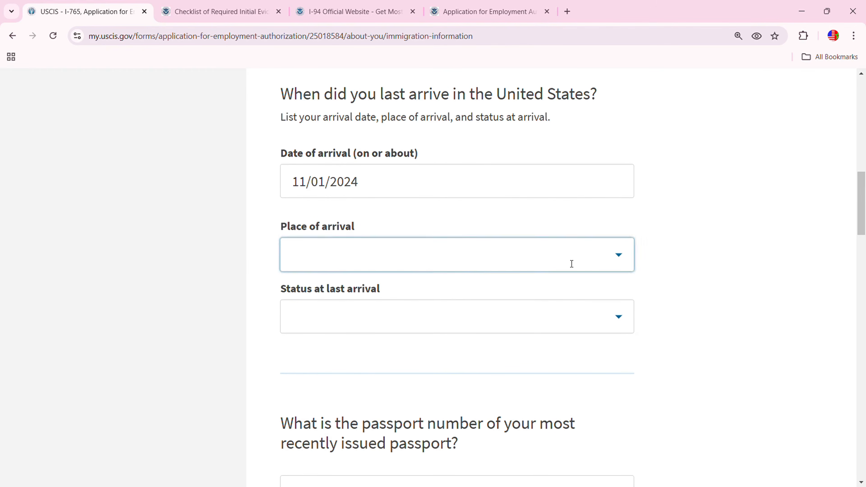
pyautogui.click(619, 256)
pyautogui.scroll(-2, 574, 344)
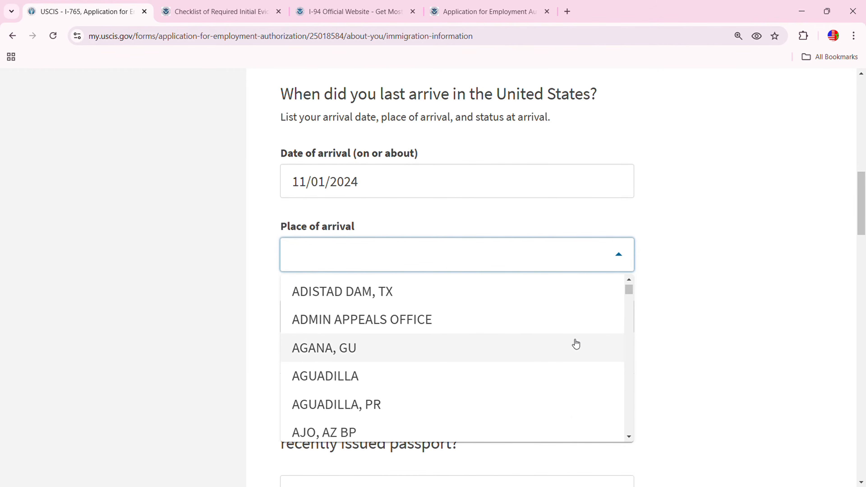
pyautogui.write('n')
pyautogui.scroll(-6, 565, 352)
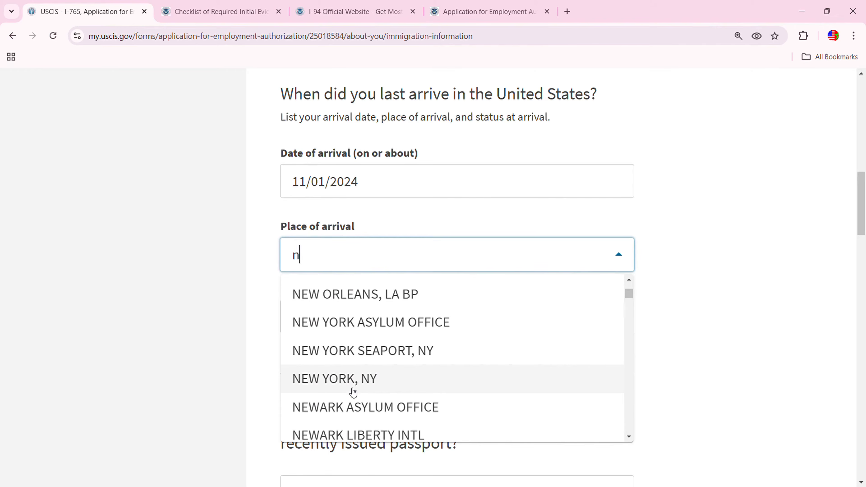
pyautogui.click(368, 386)
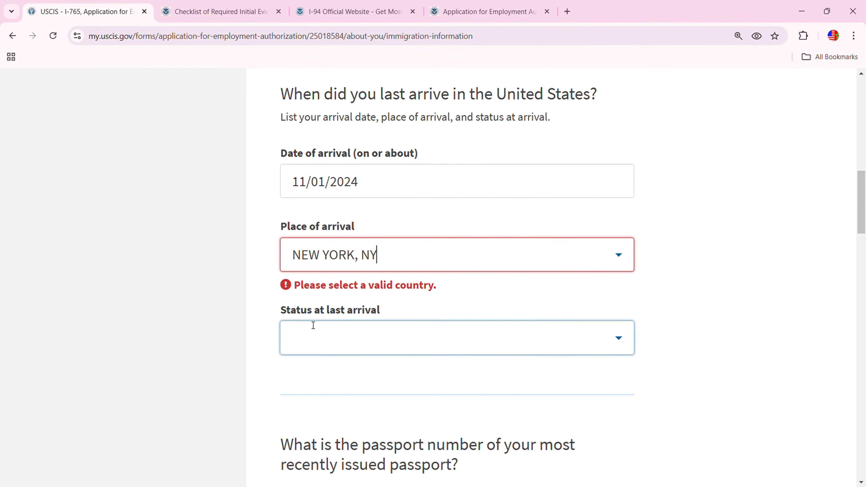
# Search 'asy' and pick AS - Asylee Applicant With Work Authorization as status at last arrival
pyautogui.click(619, 338)
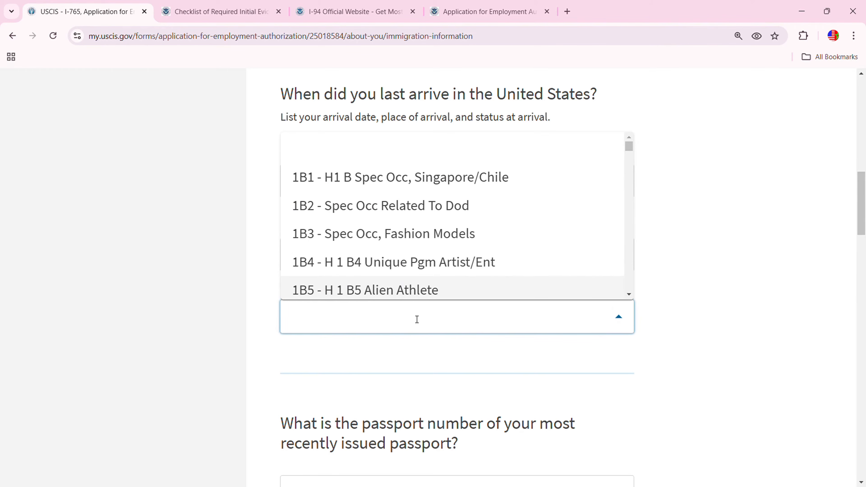
pyautogui.write('as')
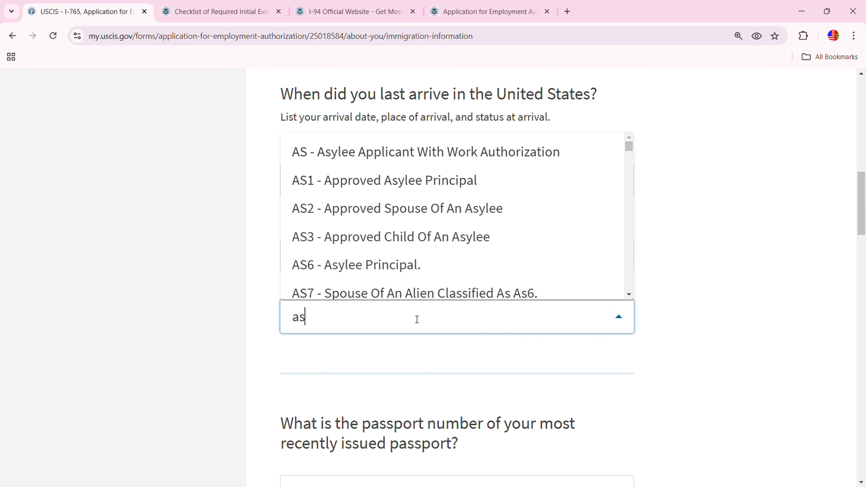
pyautogui.write('y')
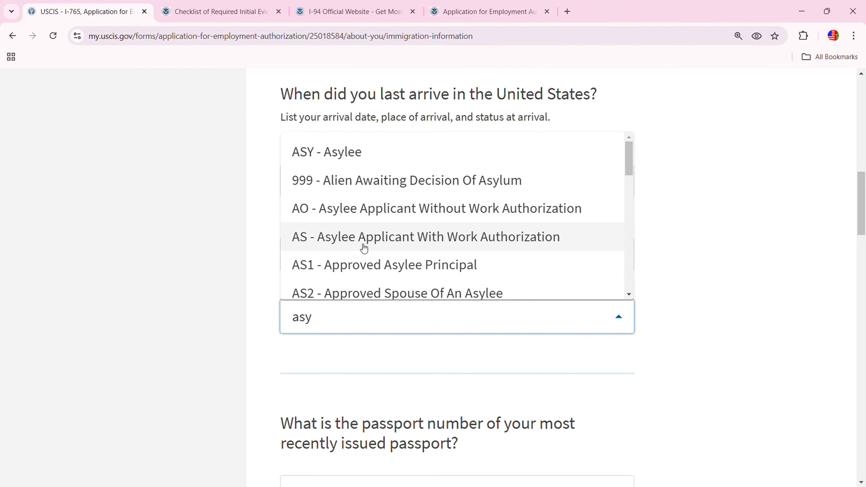
pyautogui.click(379, 245)
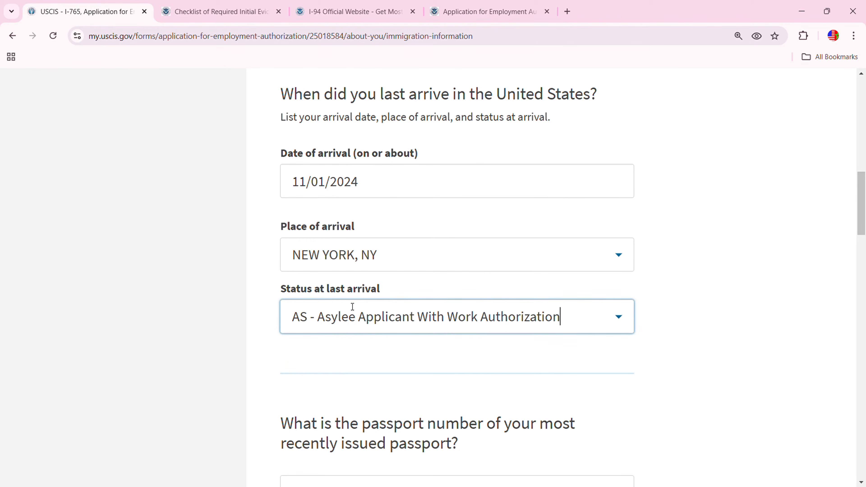
pyautogui.scroll(-5, 399, 354)
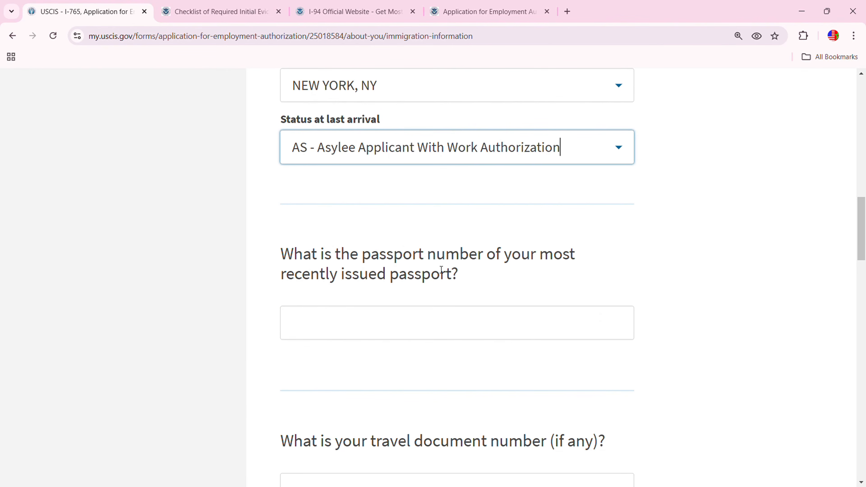
# Enter the passport number and a passport expiration date of 01/01/2029
pyautogui.click(387, 326)
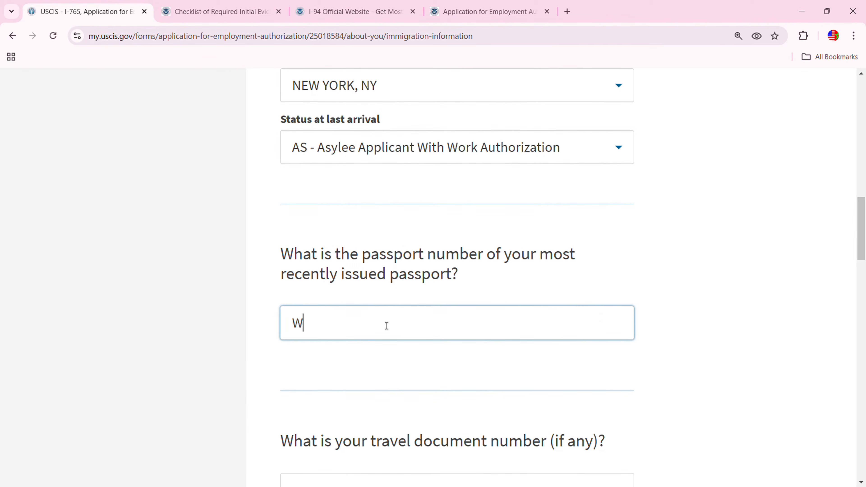
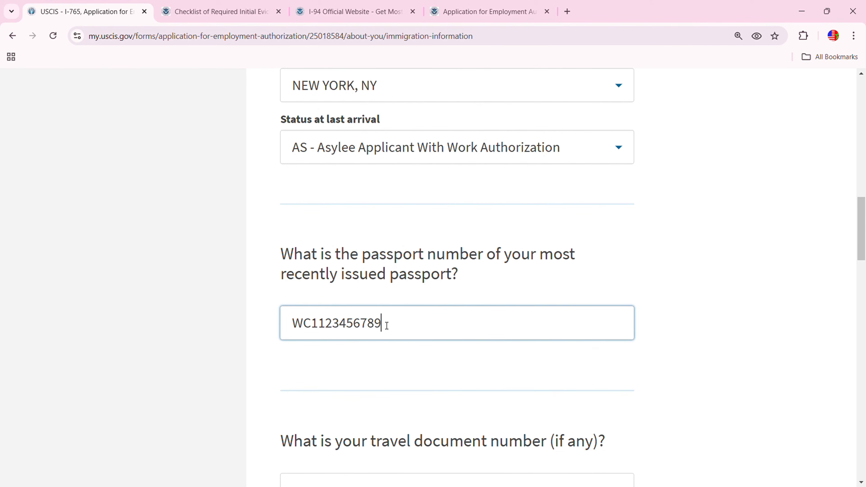
pyautogui.scroll(-5, 432, 292)
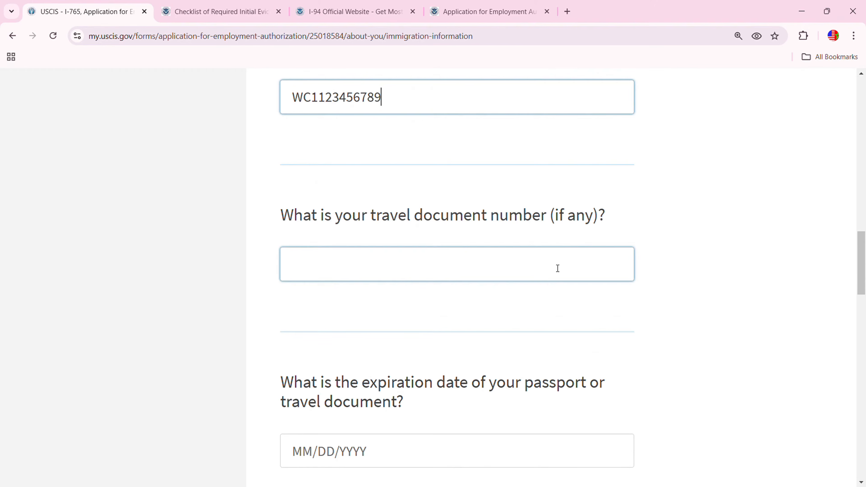
pyautogui.scroll(-2, 412, 337)
pyautogui.click(301, 395)
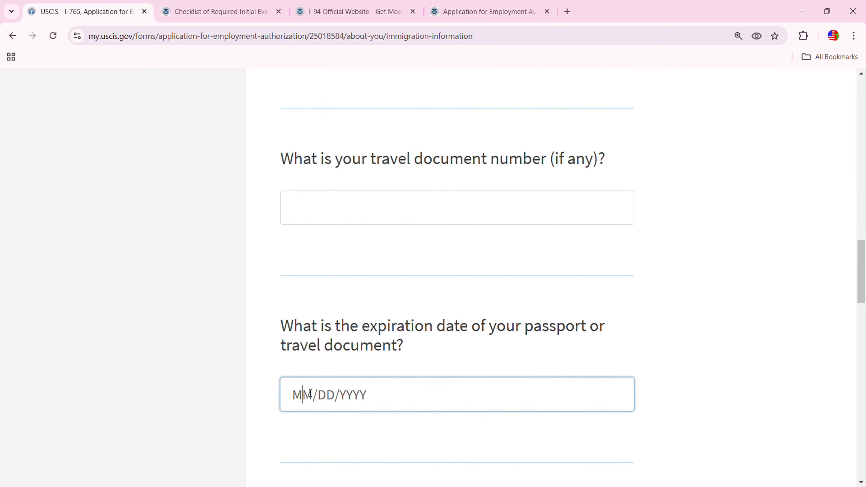
pyautogui.write('01/0')
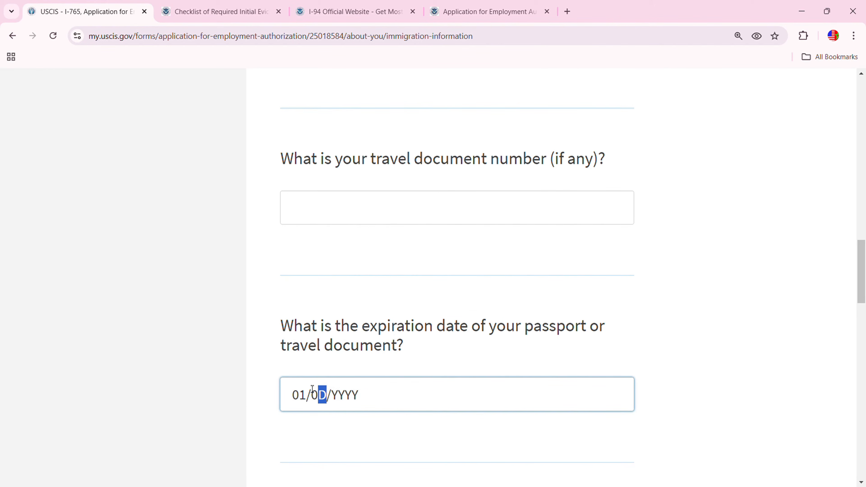
pyautogui.write('1/2029')
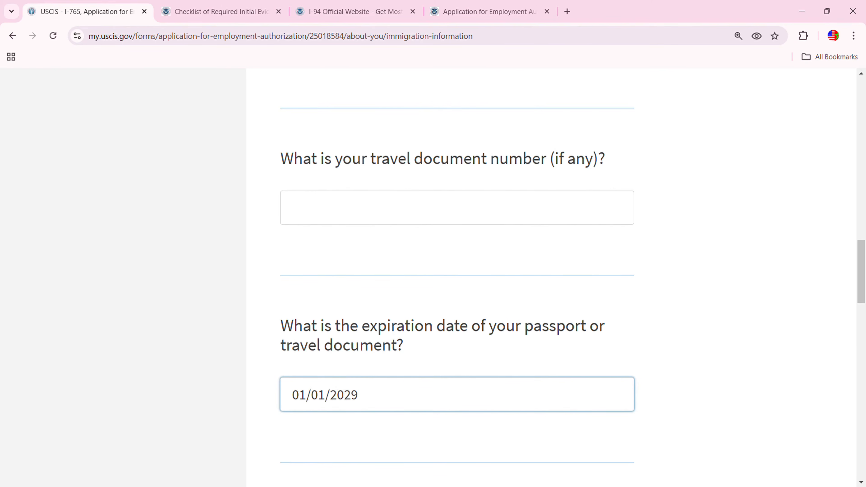
pyautogui.scroll(-5, 806, 294)
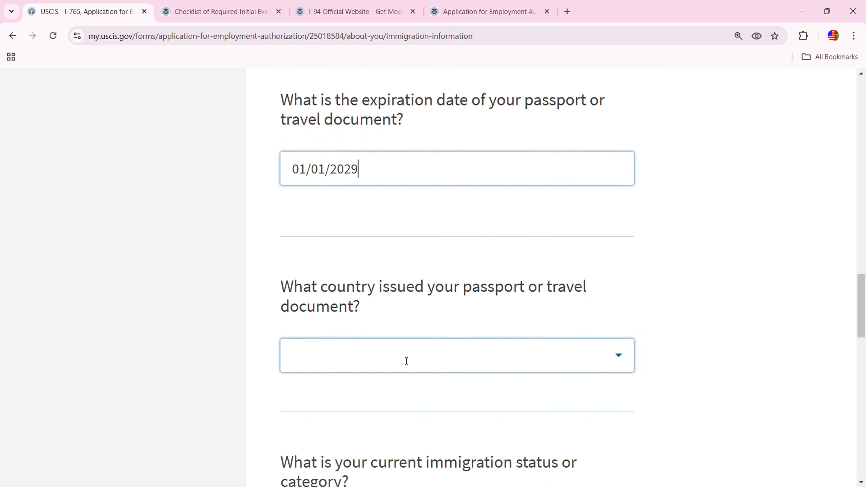
# Select Morocco as the passport's issuing country
pyautogui.click(417, 356)
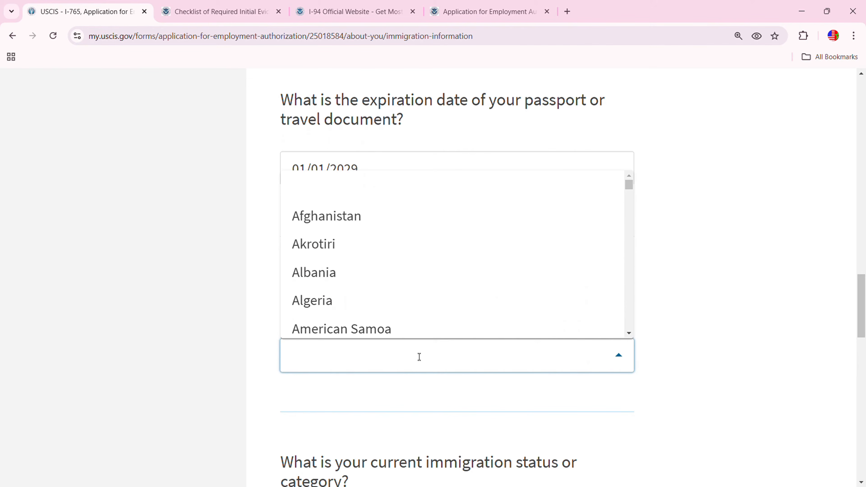
pyautogui.write('Mor')
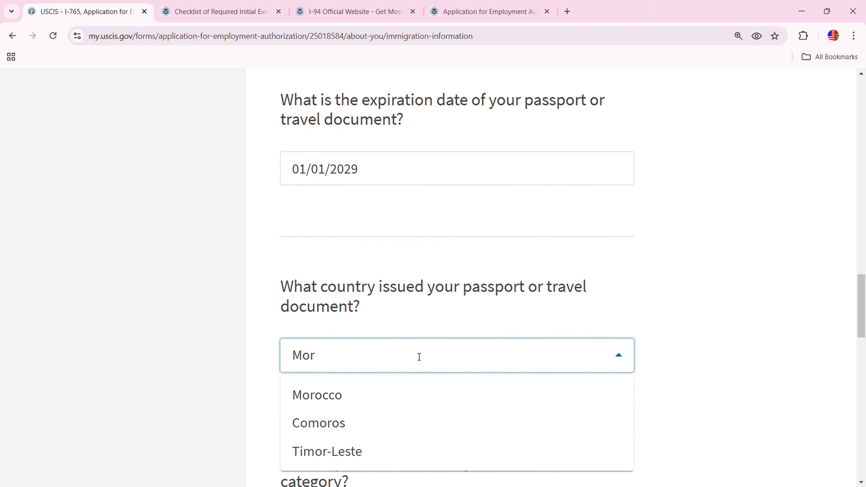
pyautogui.scroll(1, 406, 359)
pyautogui.scroll(-4, 375, 298)
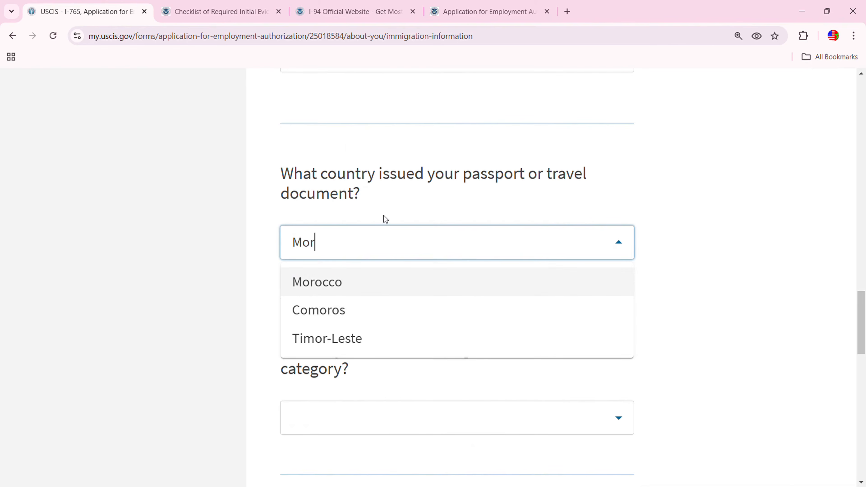
pyautogui.click(321, 284)
pyautogui.scroll(-5, 526, 353)
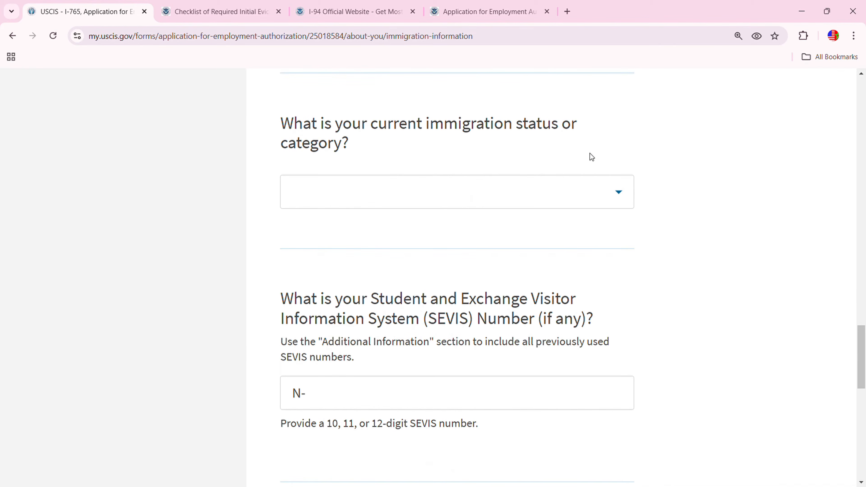
pyautogui.scroll(3, 509, 368)
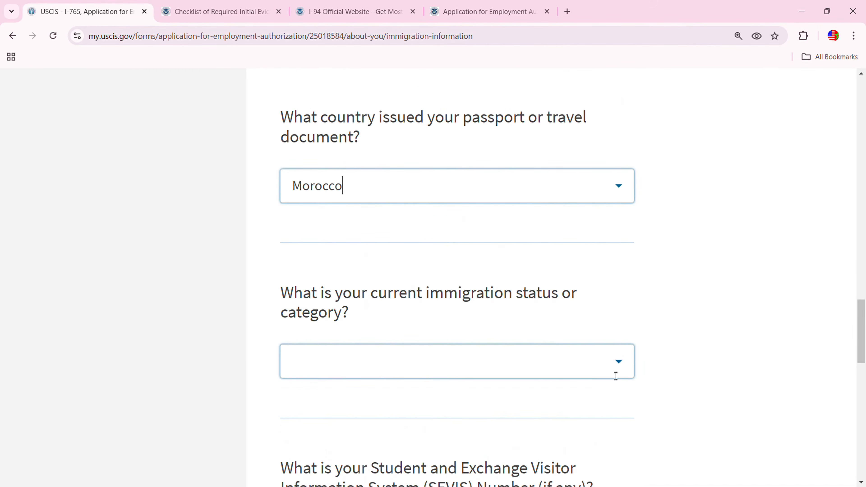
# Set current immigration status to 999 - Alien Awaiting Decision Of Asylum
pyautogui.click(623, 367)
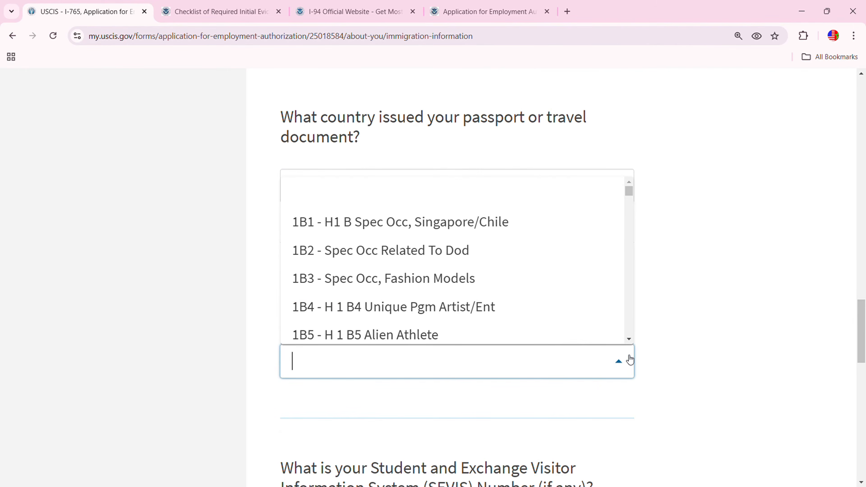
pyautogui.write('9')
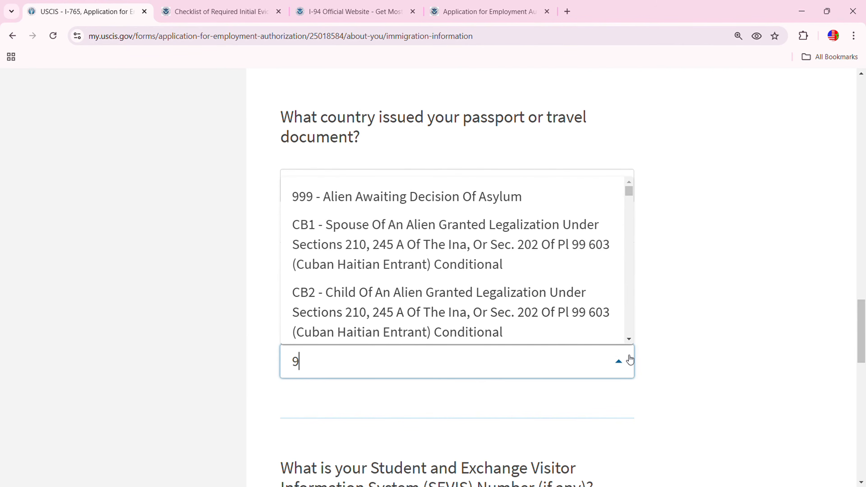
pyautogui.write('9')
pyautogui.click(510, 202)
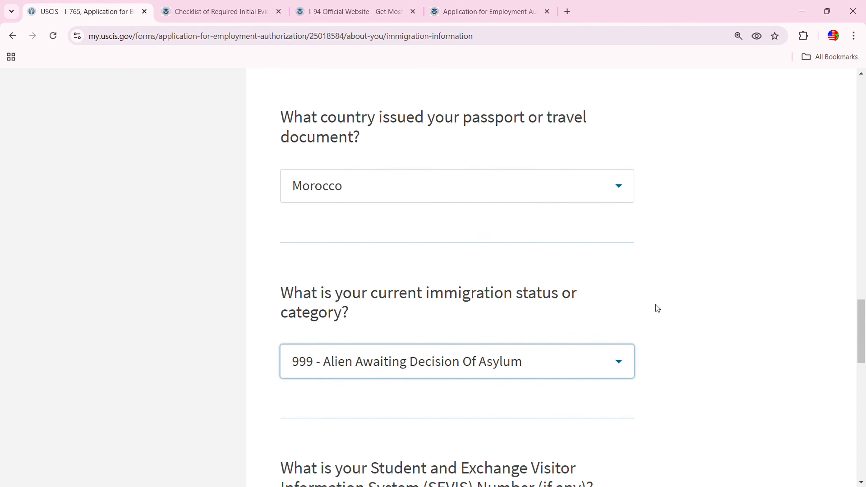
# Leave the SEVIS number blank and save the immigration information page
pyautogui.scroll(-1, 492, 299)
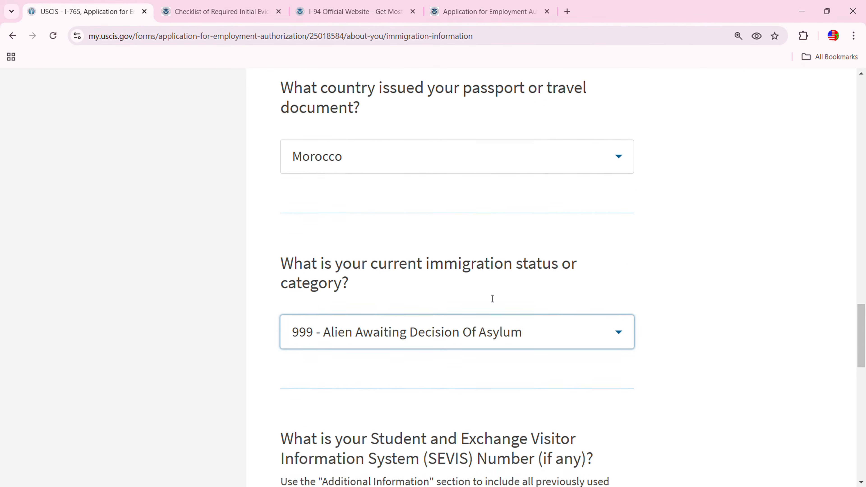
pyautogui.scroll(-6, 493, 299)
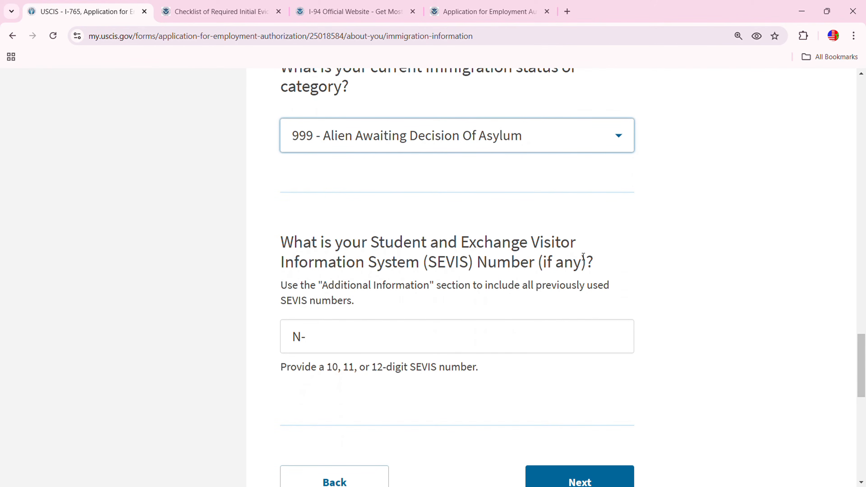
pyautogui.click(445, 334)
pyautogui.scroll(-5, 445, 334)
pyautogui.click(596, 317)
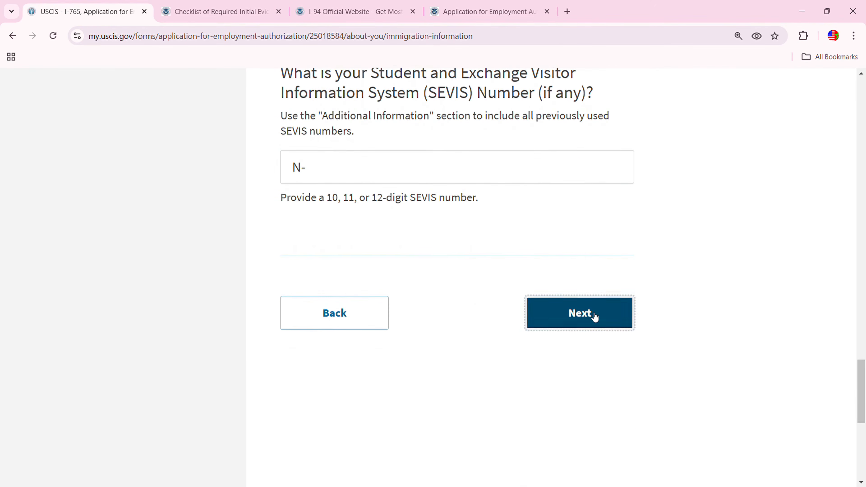
# Type the applicant's A-Number into the A-Number field
pyautogui.click(317, 340)
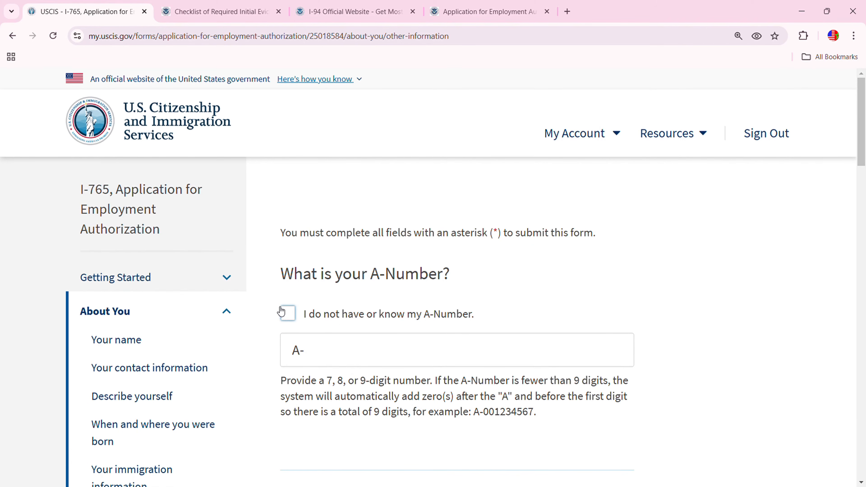
pyautogui.click(358, 340)
pyautogui.scroll(-2, 290, 329)
pyautogui.click(329, 302)
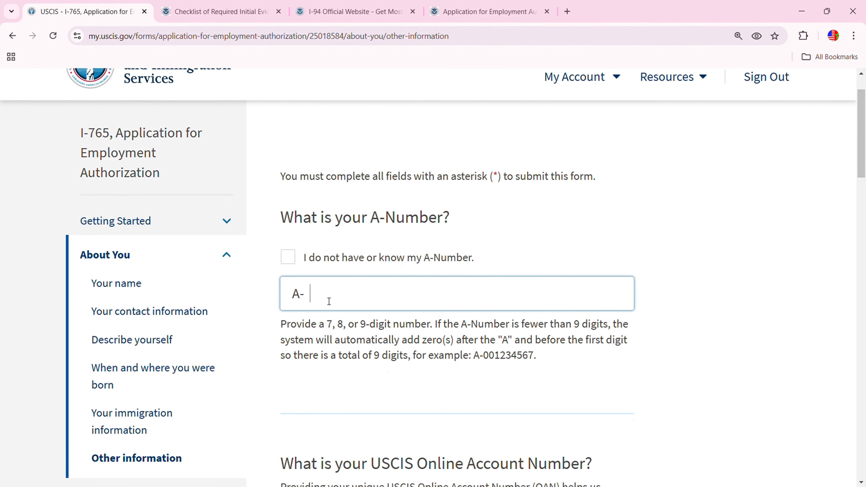
pyautogui.write('0')
pyautogui.press('BackSpace')
pyautogui.write('12')
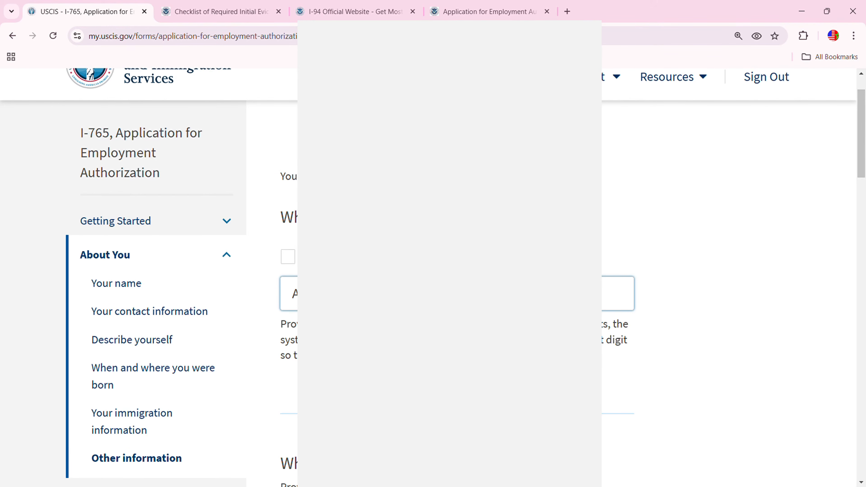
pyautogui.scroll(-6, 433, 273)
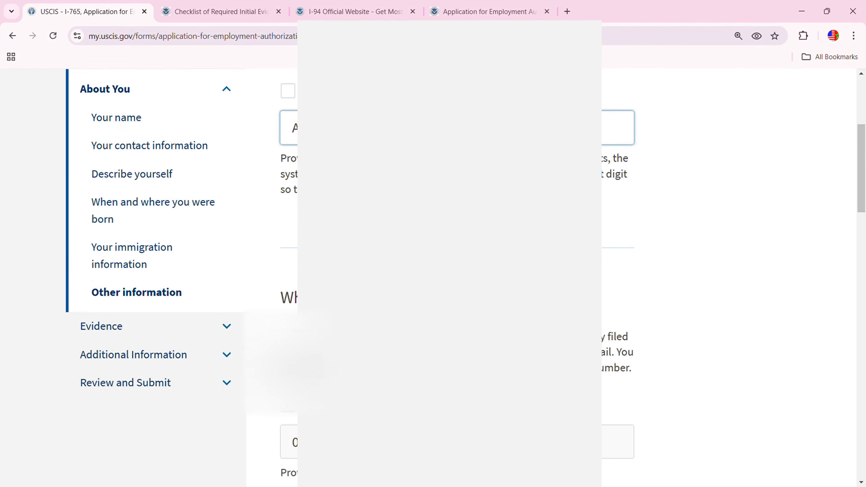
pyautogui.scroll(-2, 433, 273)
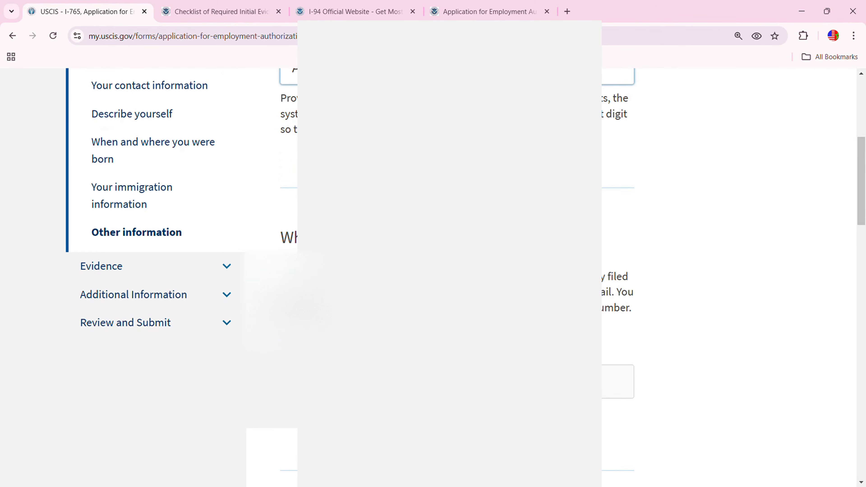
pyautogui.scroll(-6, 433, 273)
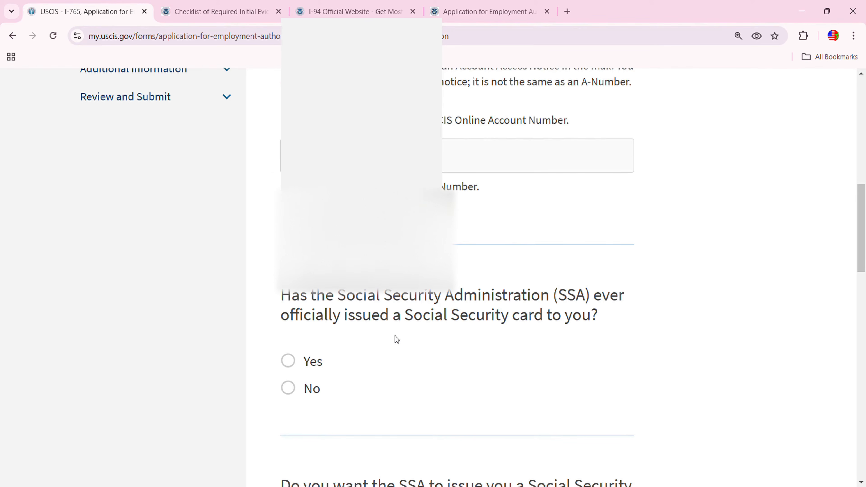
# Answer No to a prior Social Security card, Yes to issuing one, Yes to disclosure consent
pyautogui.click(289, 388)
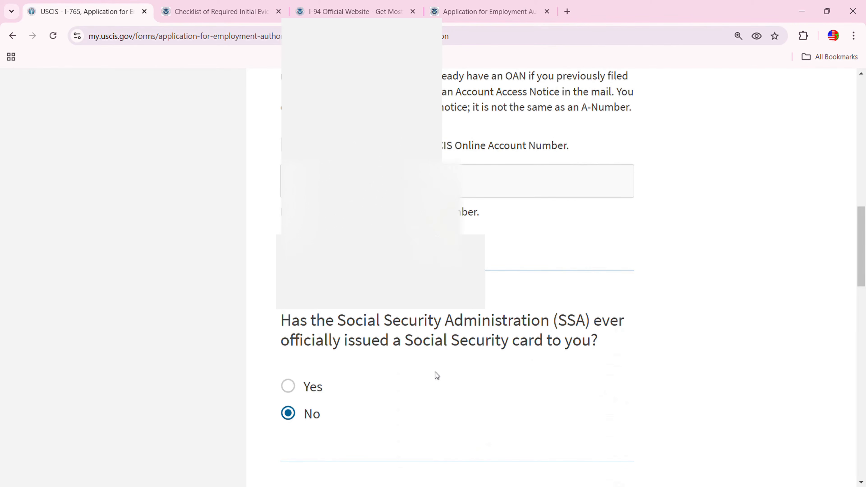
pyautogui.scroll(-5, 507, 369)
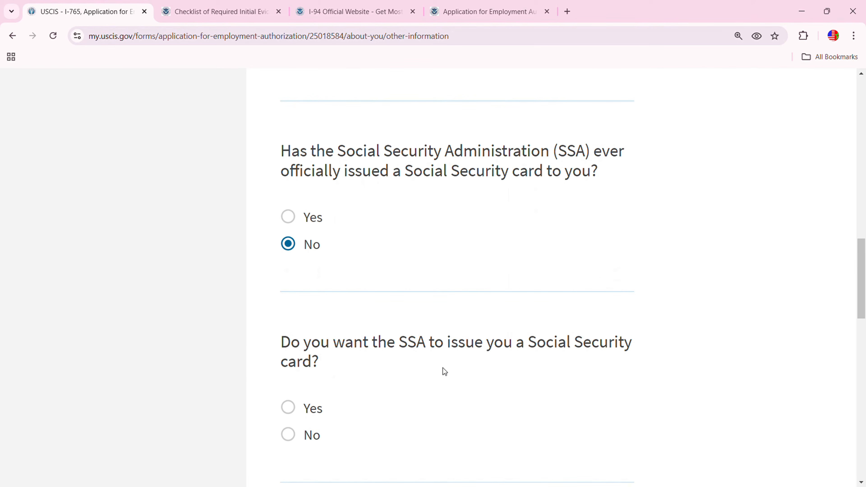
pyautogui.click(288, 408)
pyautogui.scroll(-3, 479, 398)
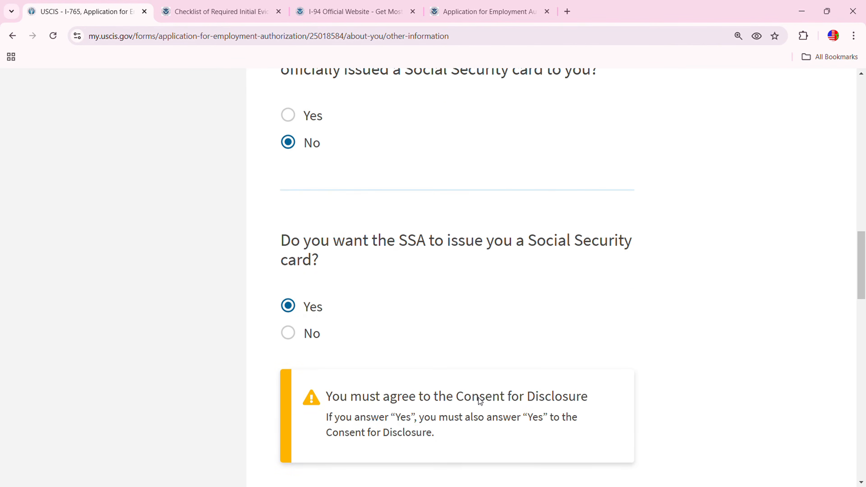
pyautogui.scroll(-8, 479, 398)
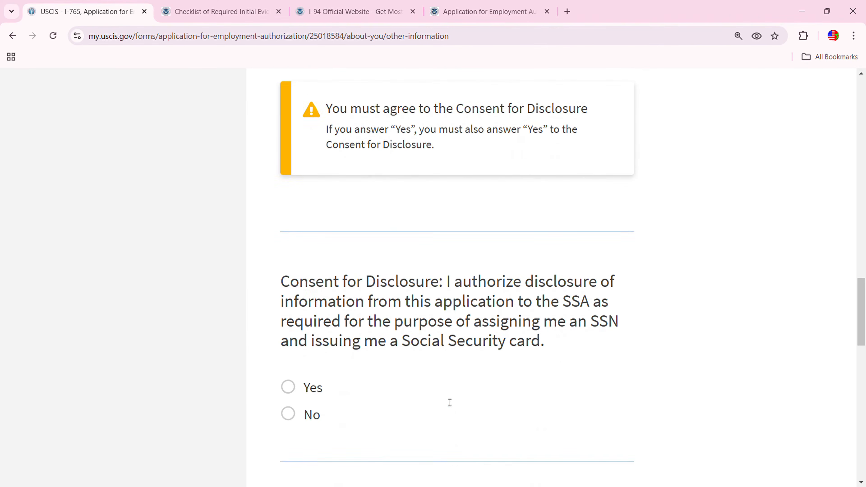
pyautogui.click(288, 382)
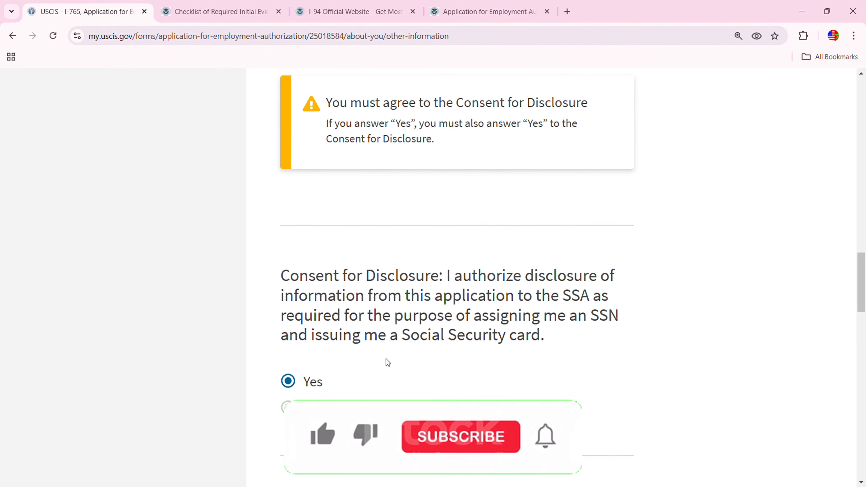
pyautogui.scroll(-5, 512, 367)
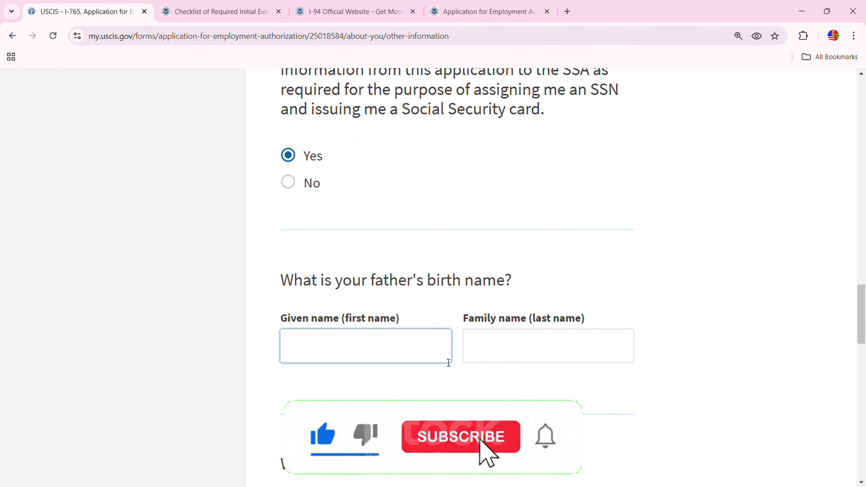
pyautogui.scroll(-3, 482, 356)
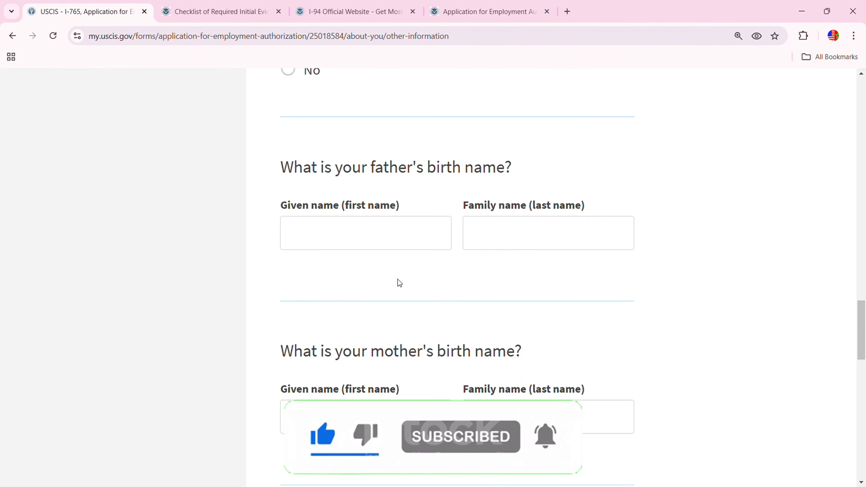
# Enter the father's and mother's given and family names
pyautogui.click(381, 237)
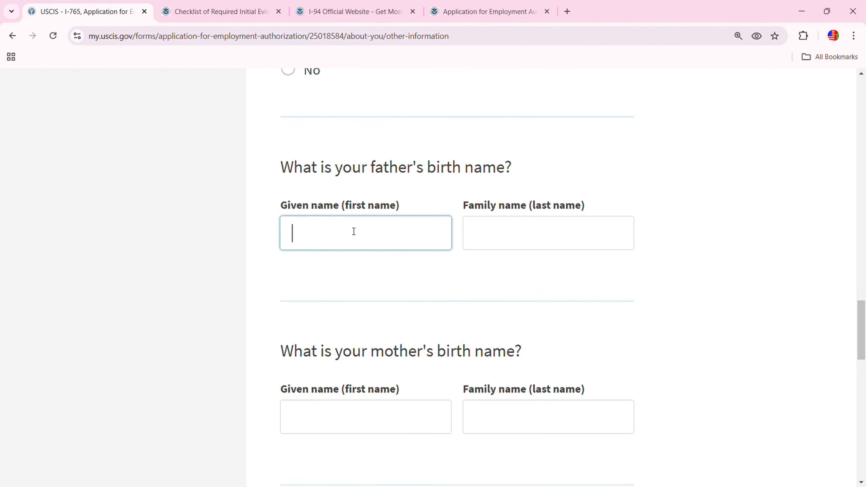
pyautogui.click(532, 246)
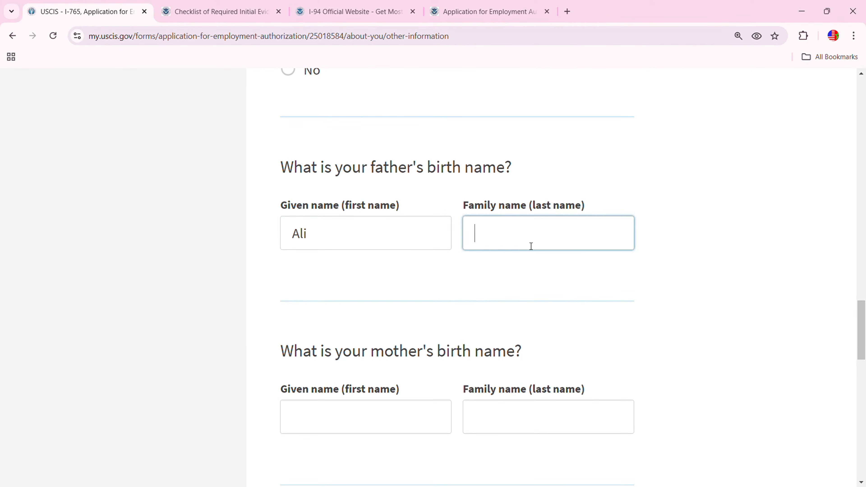
pyautogui.scroll(-2, 443, 334)
pyautogui.click(370, 366)
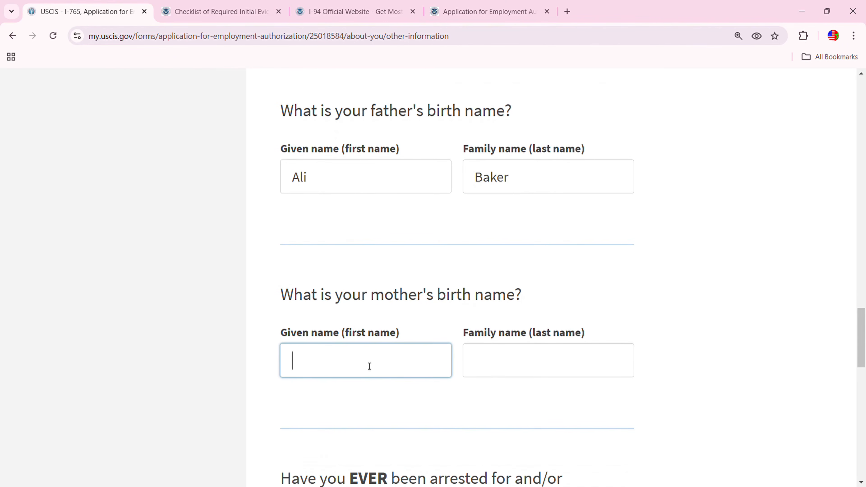
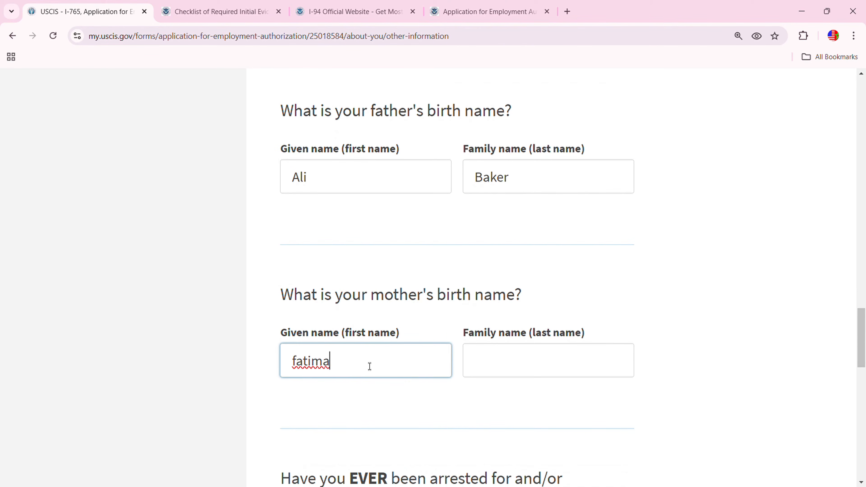
pyautogui.click(503, 367)
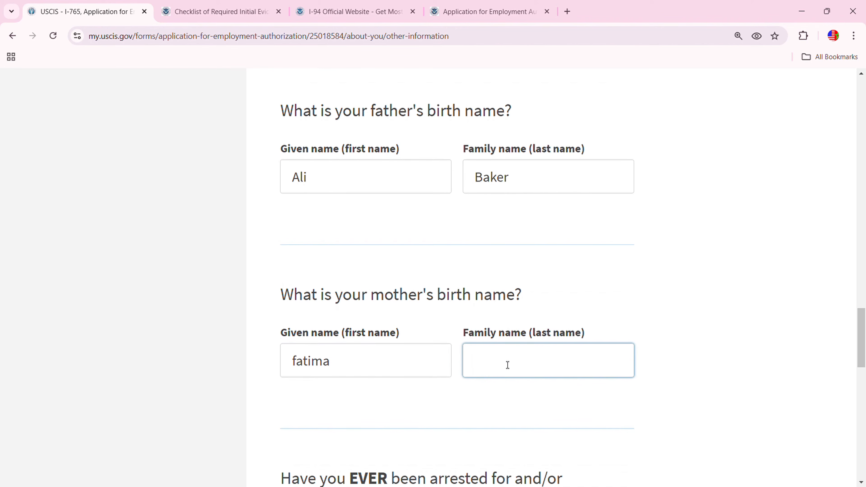
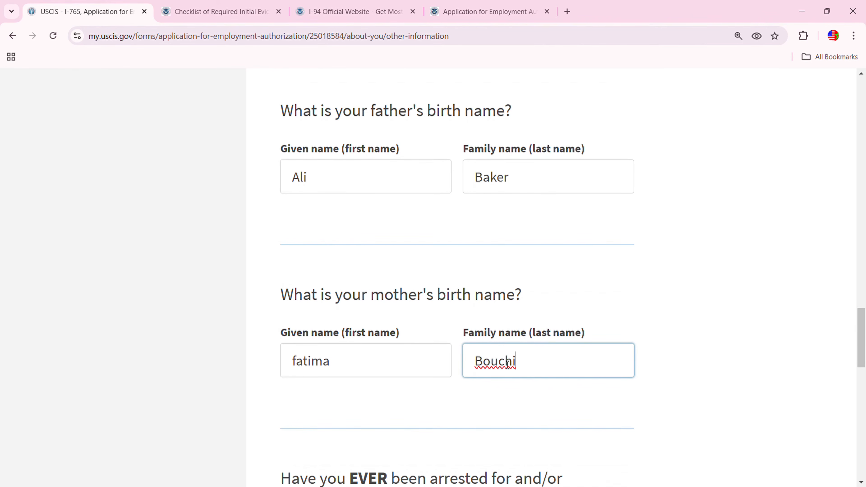
# Answer No to ever being arrested or convicted and save the page
pyautogui.scroll(-5, 500, 380)
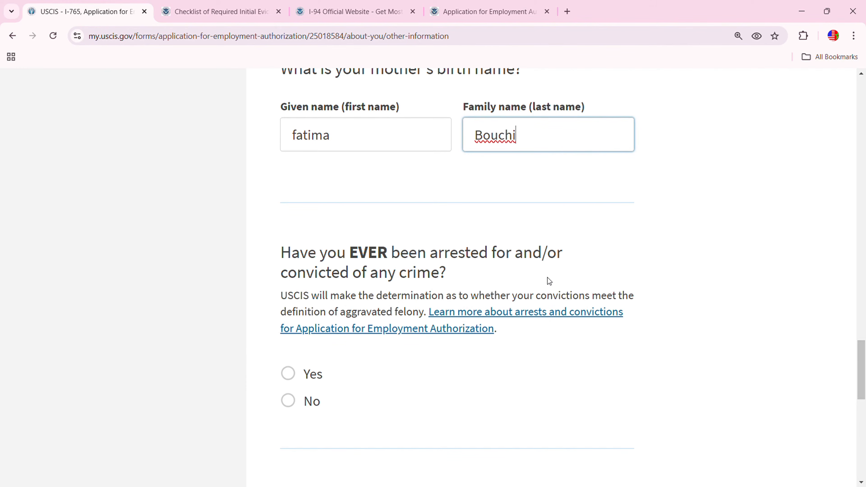
pyautogui.click(305, 401)
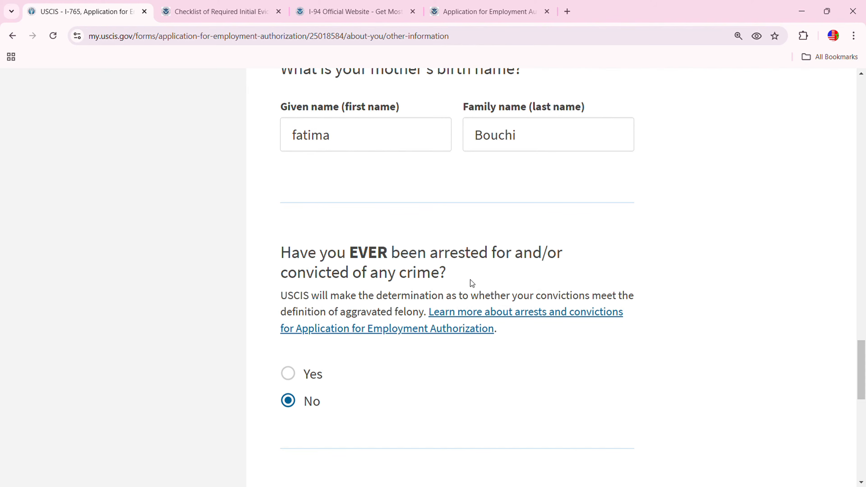
pyautogui.scroll(-6, 443, 333)
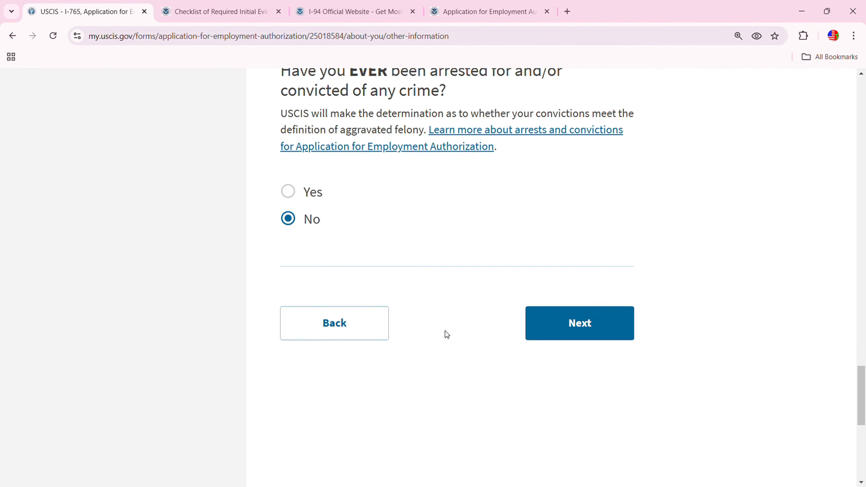
pyautogui.click(568, 228)
pyautogui.scroll(-3, 433, 321)
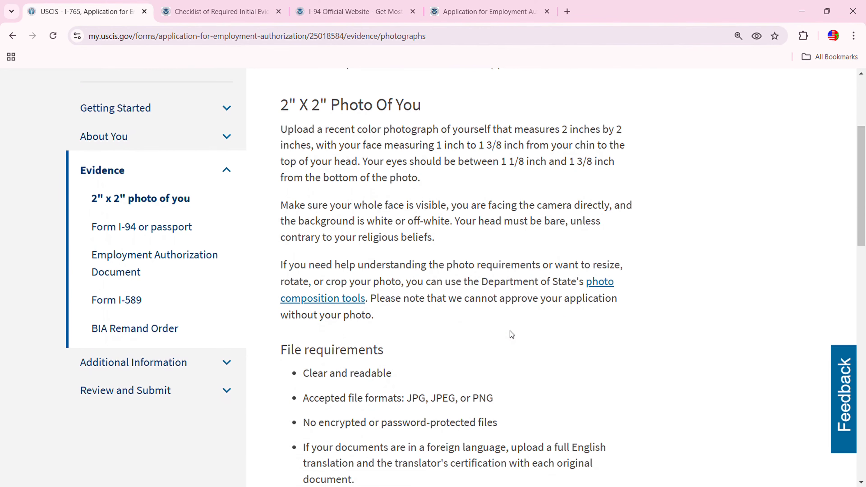
# Upload a photo file as the 2" x 2" photo evidence and proceed once it passes
pyautogui.scroll(-6, 520, 334)
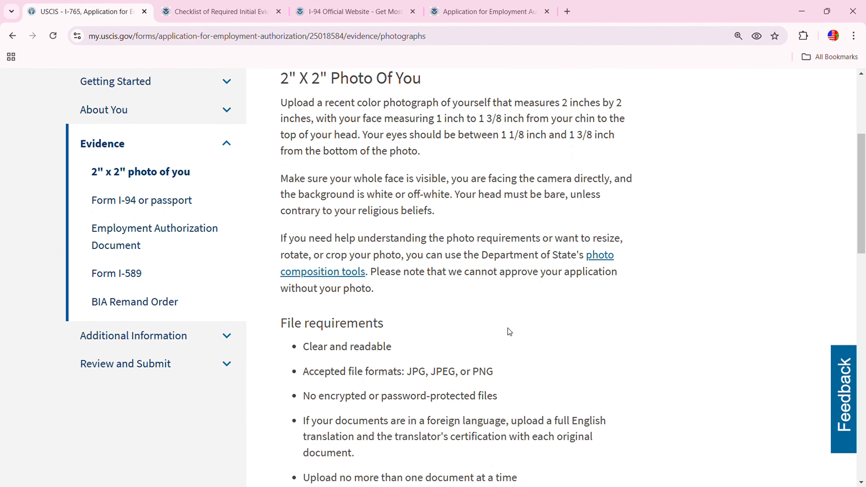
pyautogui.scroll(-1, 520, 333)
pyautogui.click(390, 302)
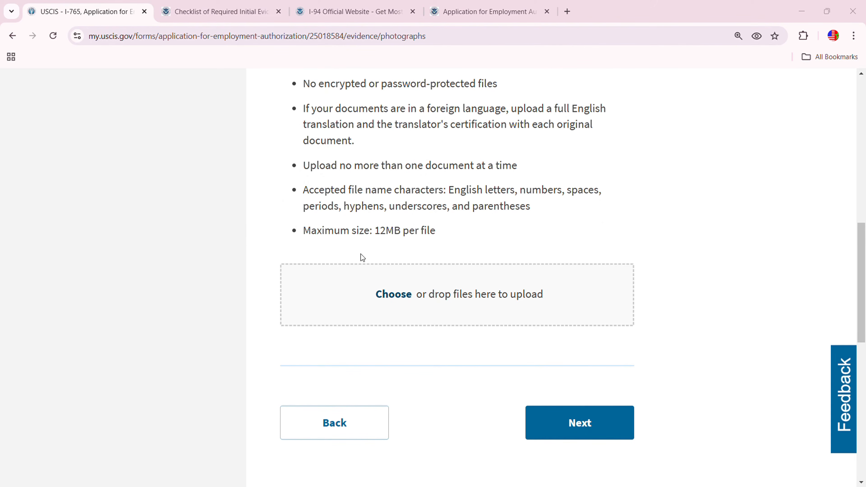
pyautogui.click(602, 407)
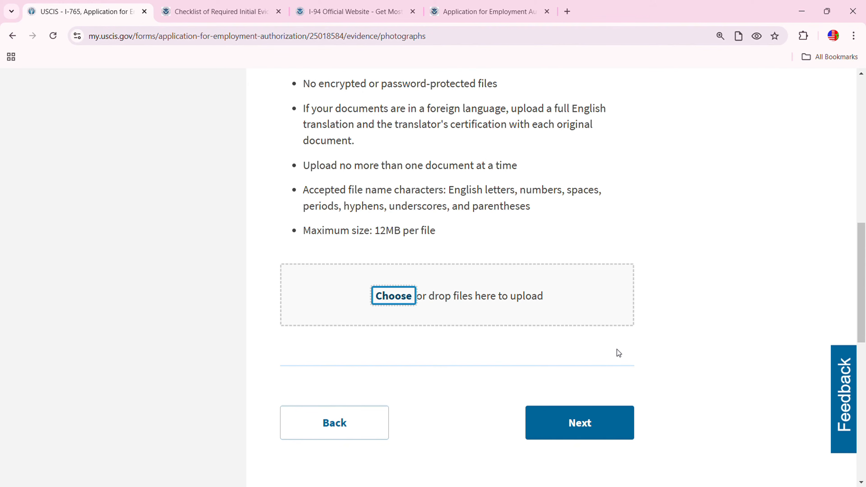
pyautogui.scroll(-5, 618, 351)
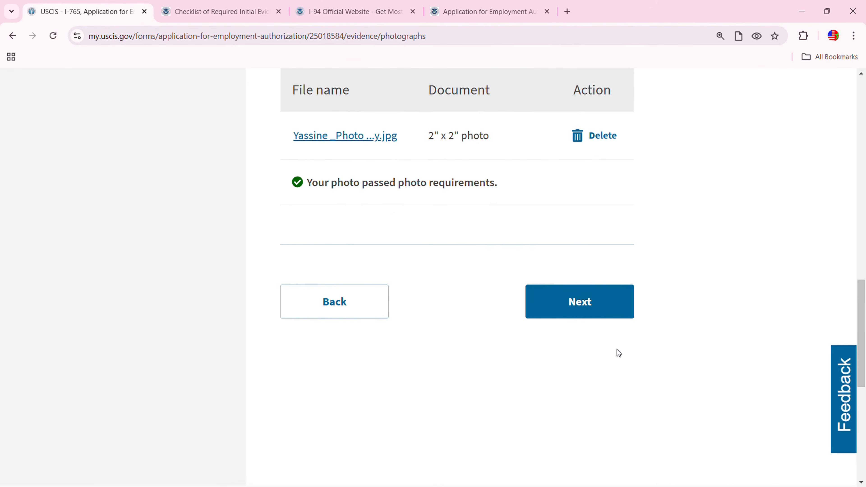
pyautogui.click(580, 309)
pyautogui.scroll(-3, 532, 381)
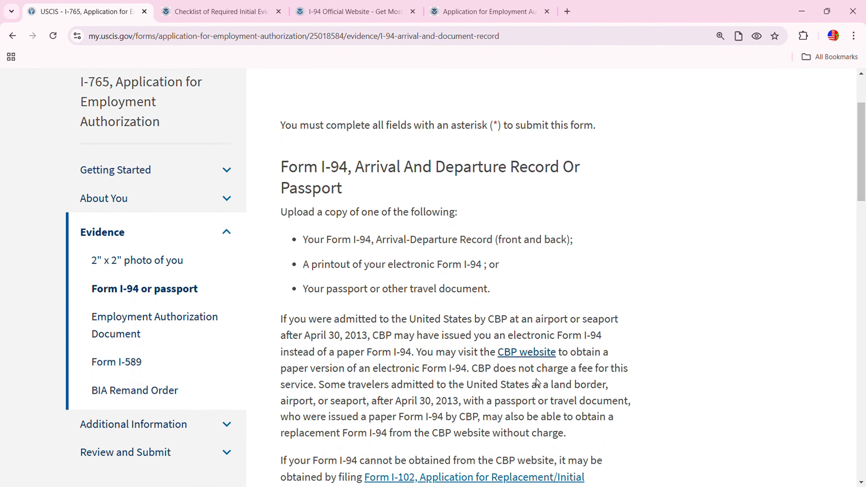
# Skip the I-94 evidence upload, continuing past the 'You should provide evidence' warning
pyautogui.scroll(-15, 540, 298)
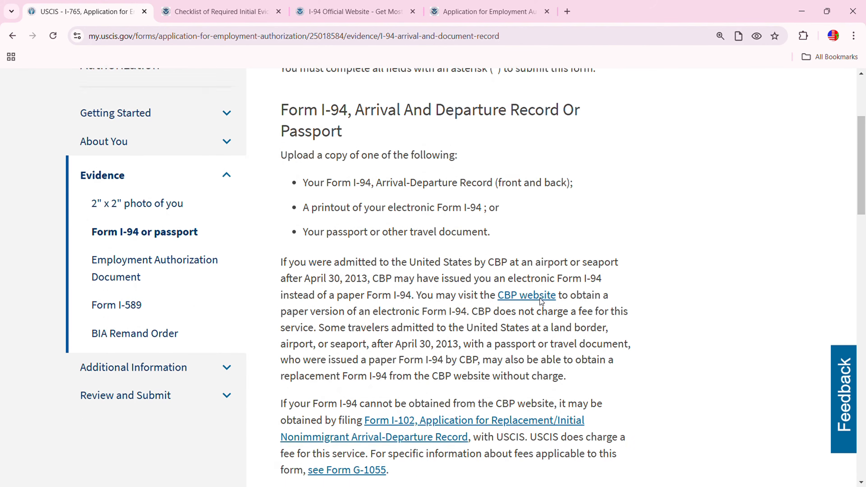
pyautogui.scroll(-6, 540, 298)
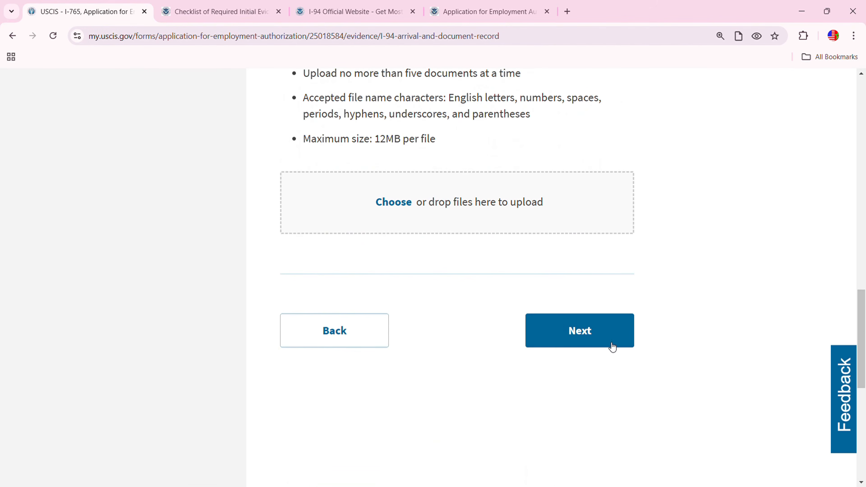
pyautogui.click(603, 337)
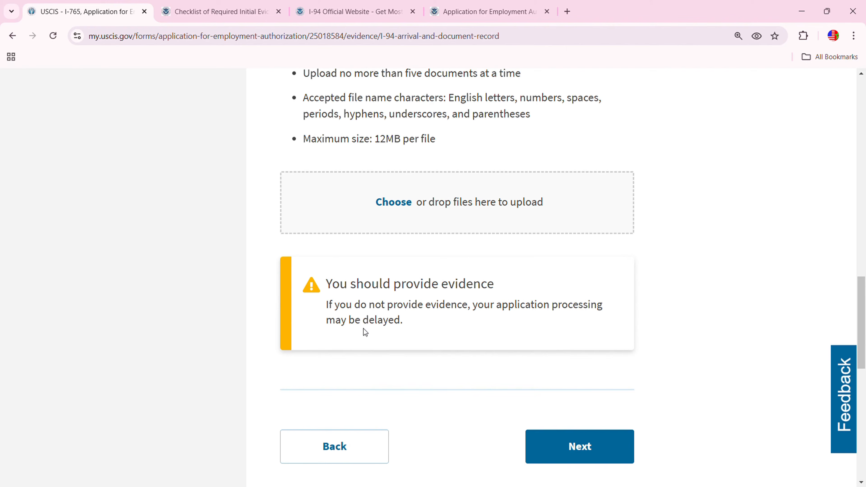
pyautogui.click(572, 443)
pyautogui.scroll(-3, 522, 409)
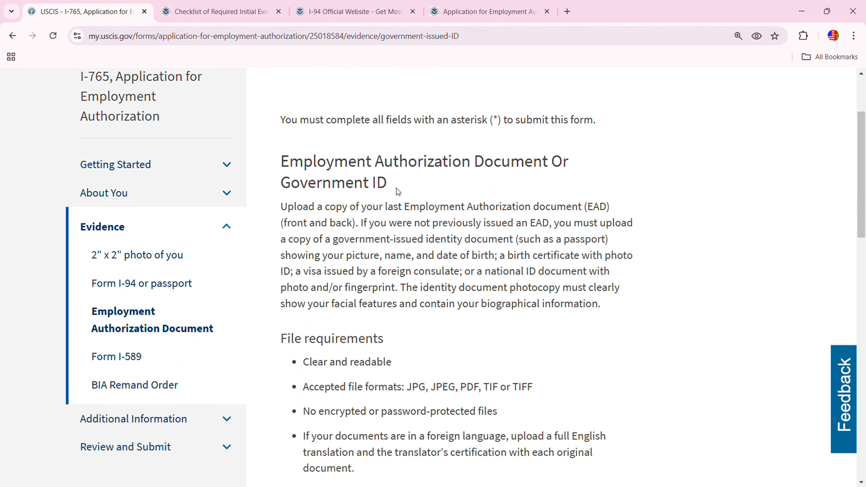
# Upload passport 001.jpg as the government ID evidence and continue
pyautogui.scroll(-2, 478, 341)
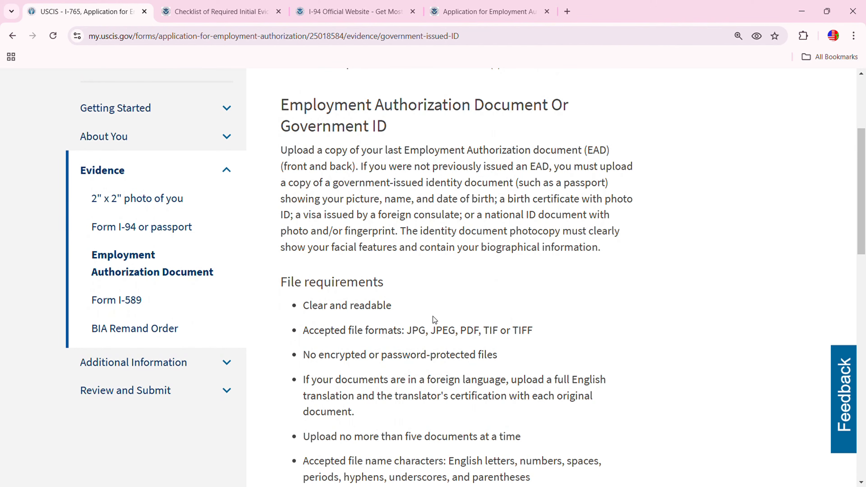
pyautogui.scroll(-6, 493, 386)
pyautogui.click(399, 399)
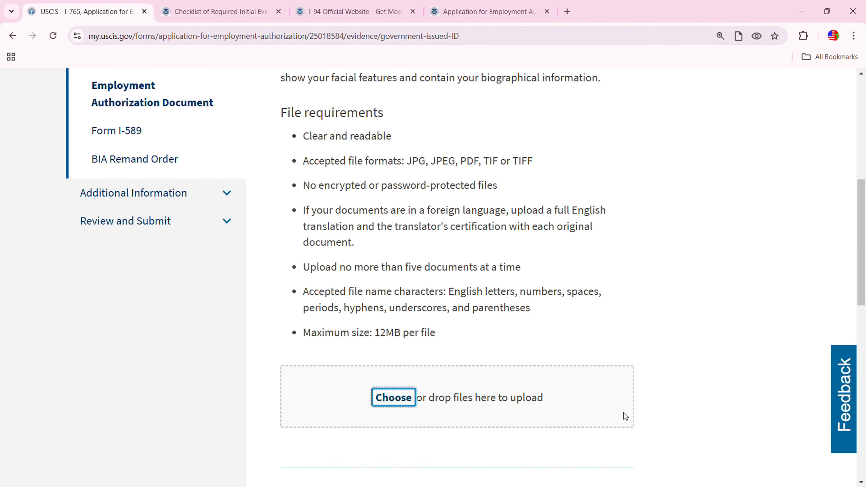
pyautogui.scroll(-5, 624, 413)
pyautogui.scroll(-5, 602, 406)
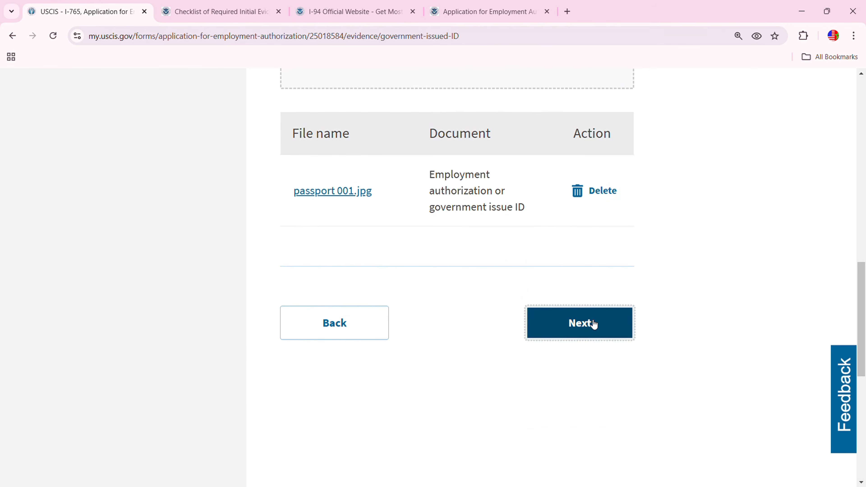
pyautogui.click(594, 324)
pyautogui.scroll(-3, 571, 368)
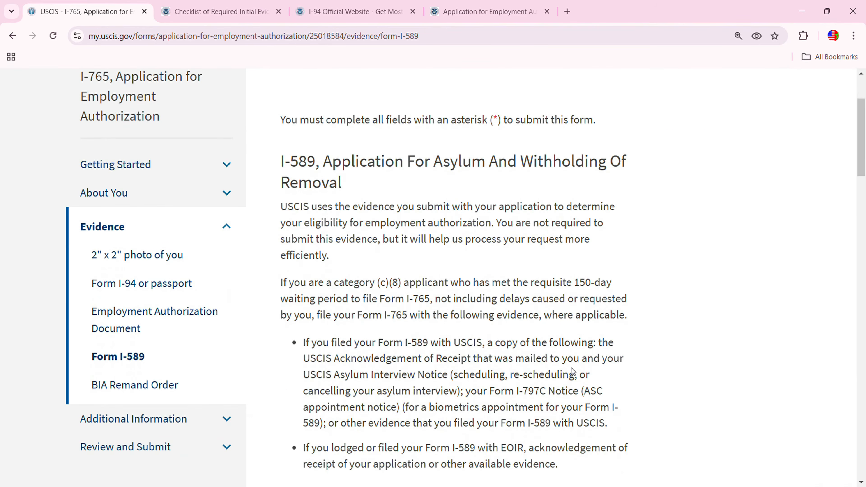
# Upload I-797C.jpg as the Form I-589 evidence and advance to the BIA Remand Order page
pyautogui.scroll(3, 440, 267)
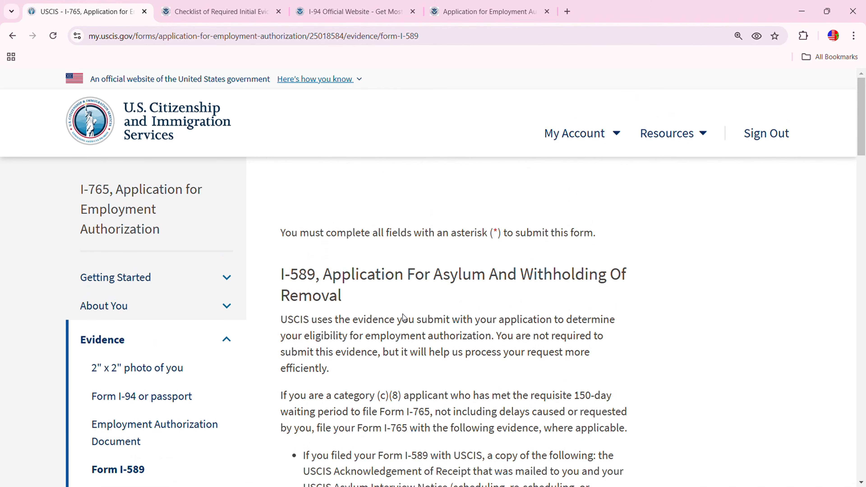
pyautogui.scroll(-3, 403, 315)
pyautogui.scroll(-3, 443, 361)
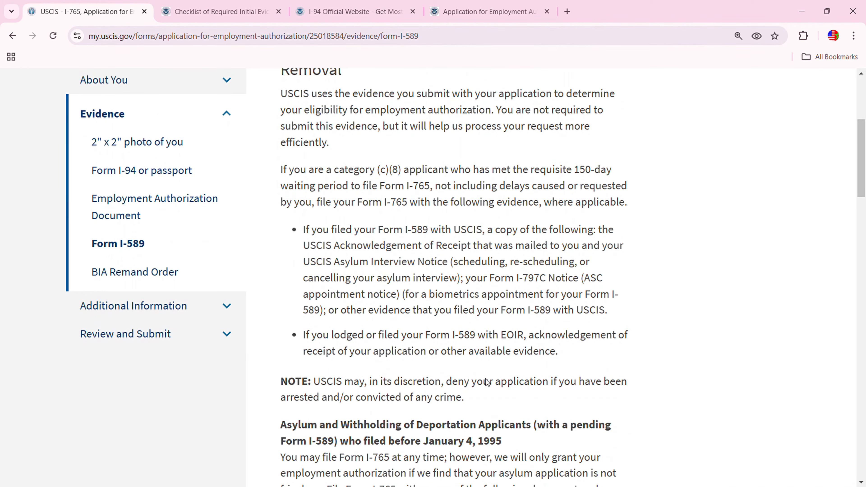
pyautogui.scroll(-6, 437, 365)
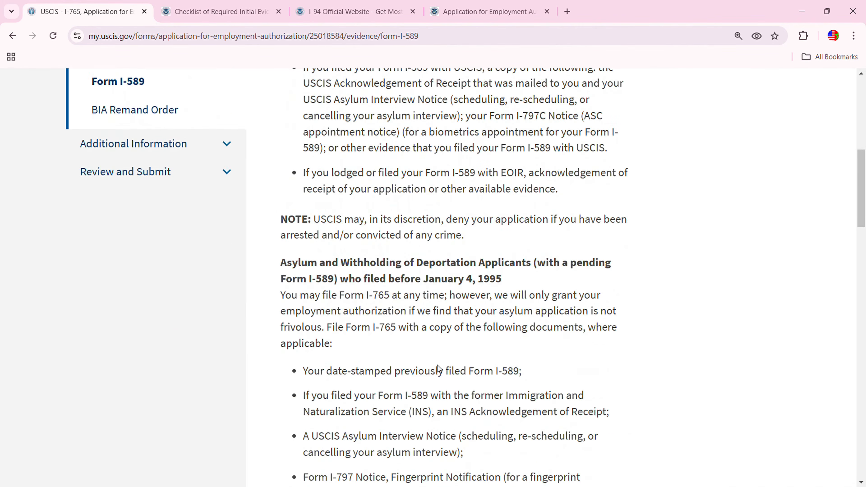
pyautogui.scroll(-15, 437, 366)
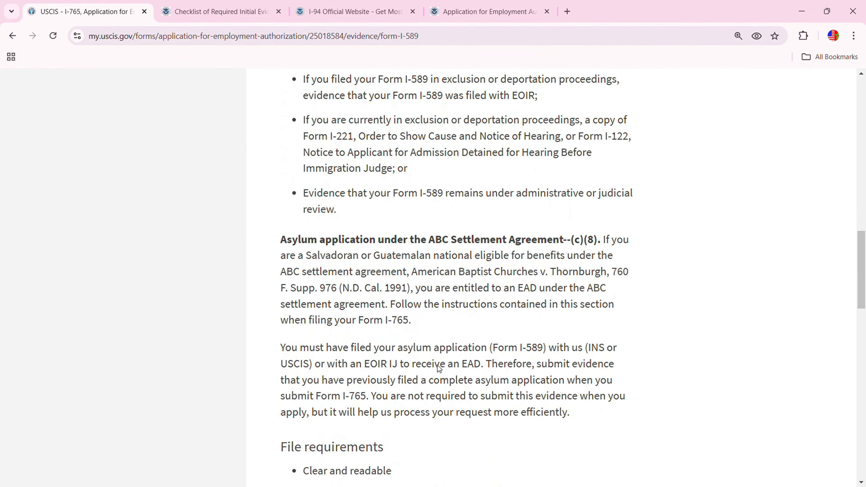
pyautogui.click(393, 371)
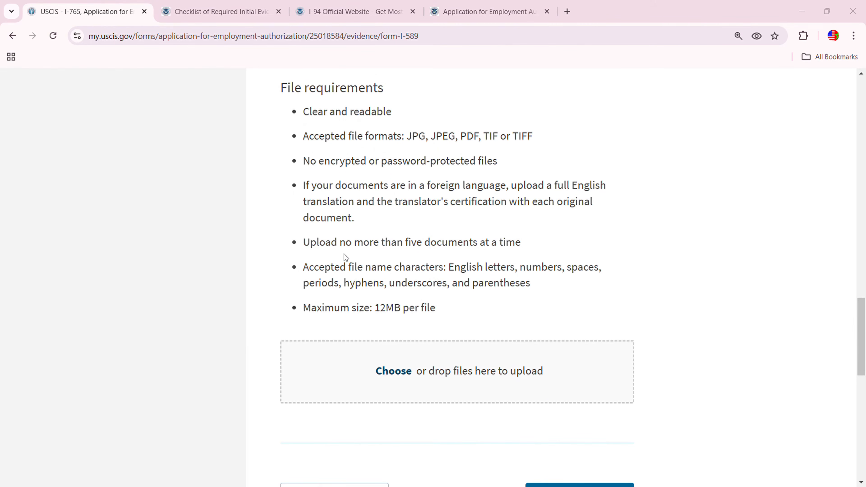
pyautogui.press('Escape')
pyautogui.scroll(-3, 593, 333)
pyautogui.scroll(-5, 648, 363)
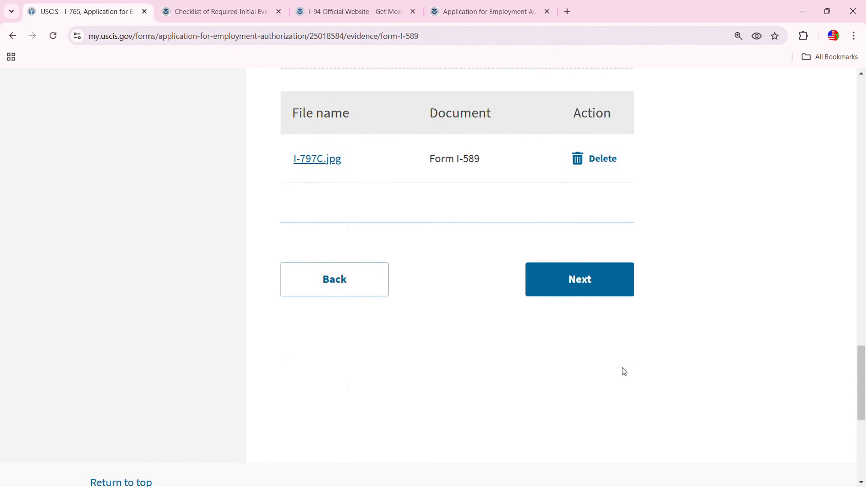
pyautogui.click(570, 281)
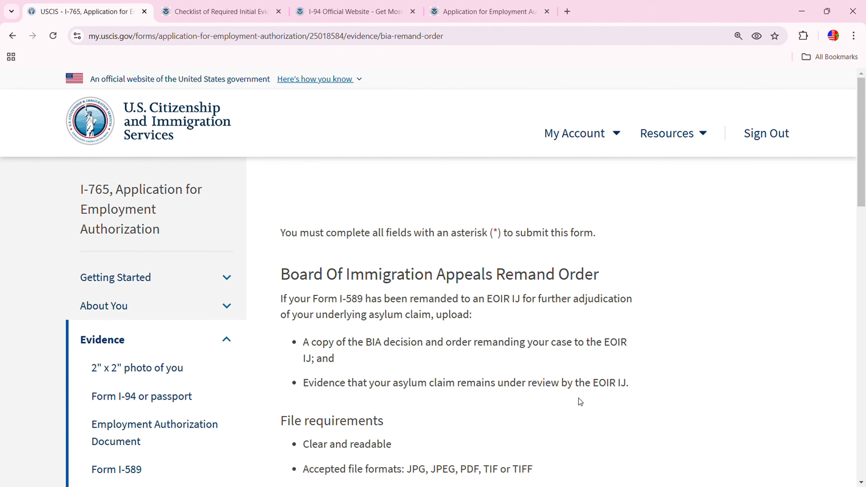
# Leave the BIA Remand Order upload empty and continue past the 'You should provide evidence' warning
pyautogui.scroll(-10, 444, 378)
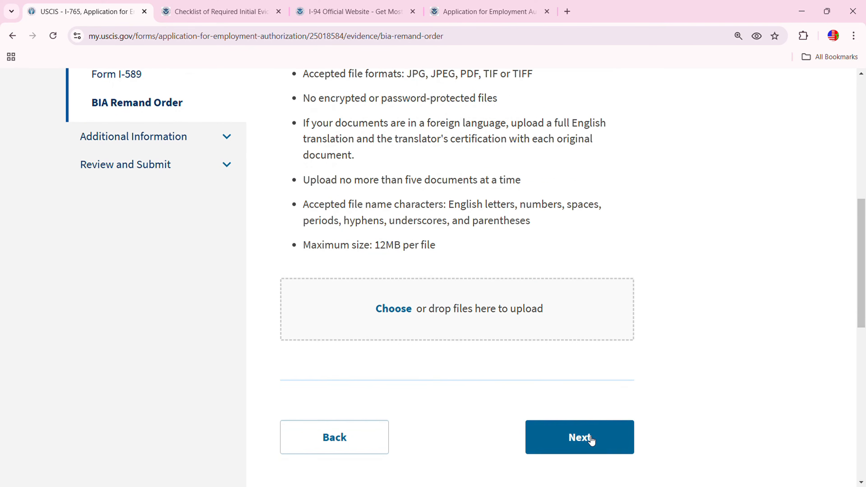
pyautogui.click(590, 442)
pyautogui.scroll(-3, 502, 383)
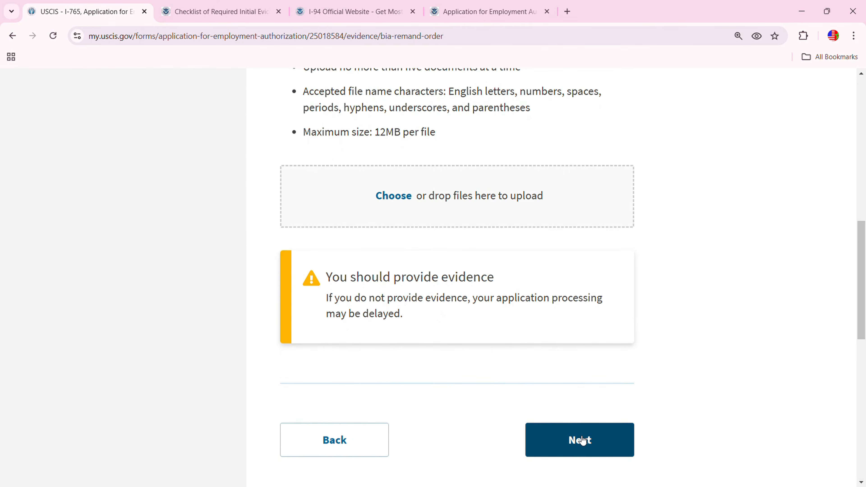
pyautogui.click(580, 440)
pyautogui.scroll(-2, 446, 404)
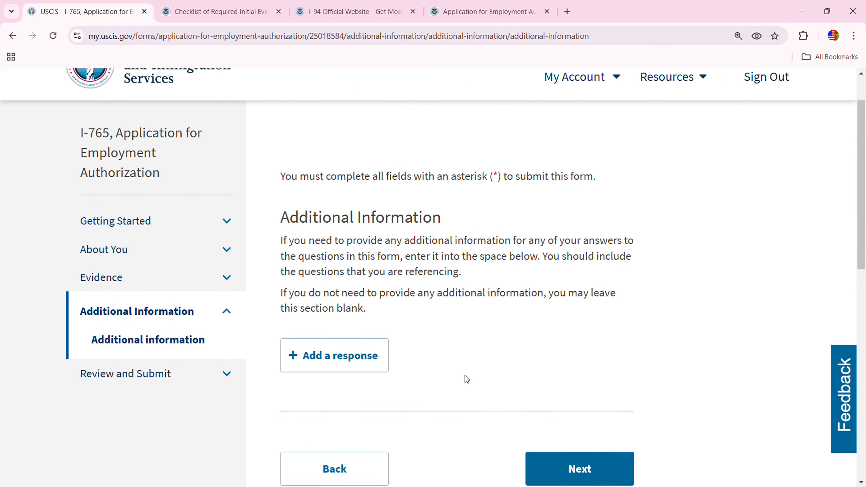
# Check the review page's alerts and return to About You: Other information to fix the A-Number conflict
pyautogui.click(605, 475)
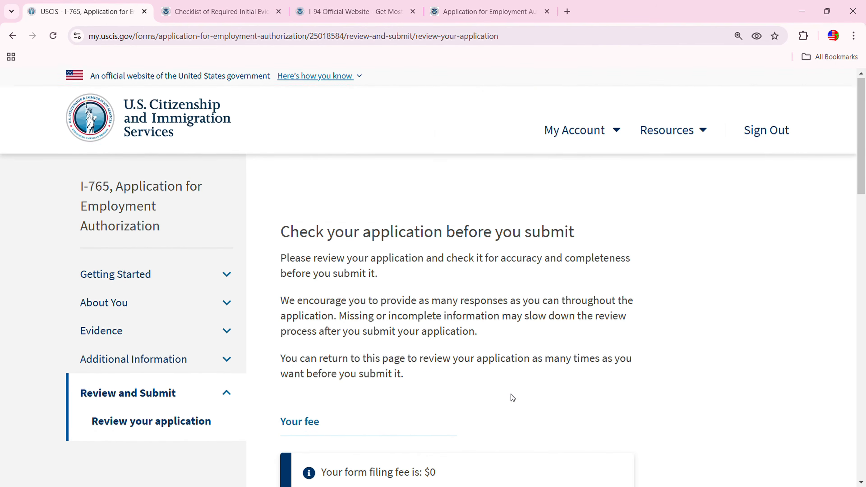
pyautogui.scroll(-10, 511, 398)
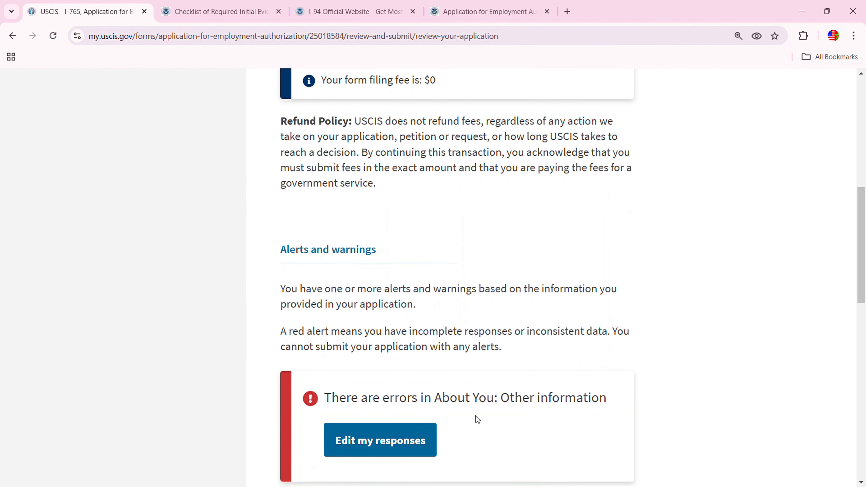
pyautogui.scroll(1, 490, 417)
pyautogui.scroll(2, 490, 417)
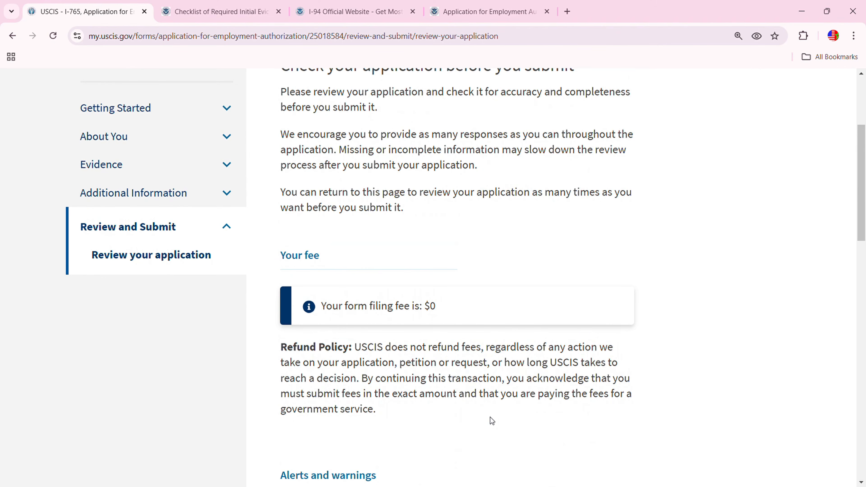
pyautogui.scroll(5, 346, 318)
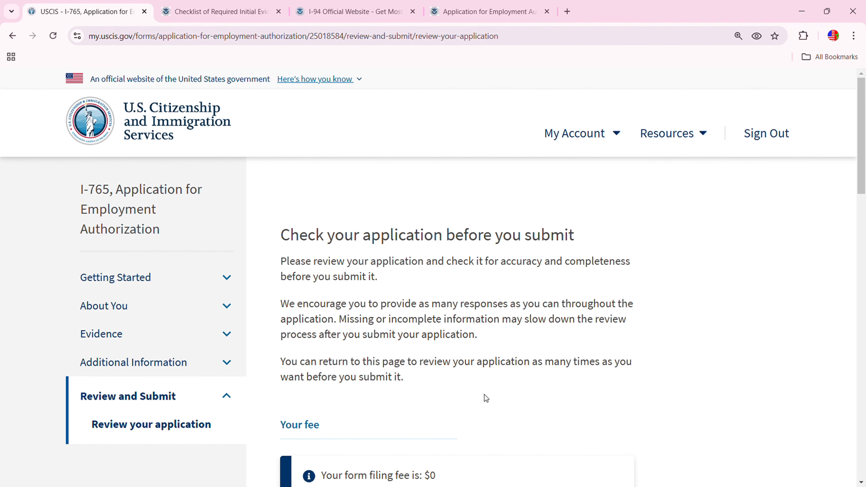
pyautogui.scroll(-10, 507, 408)
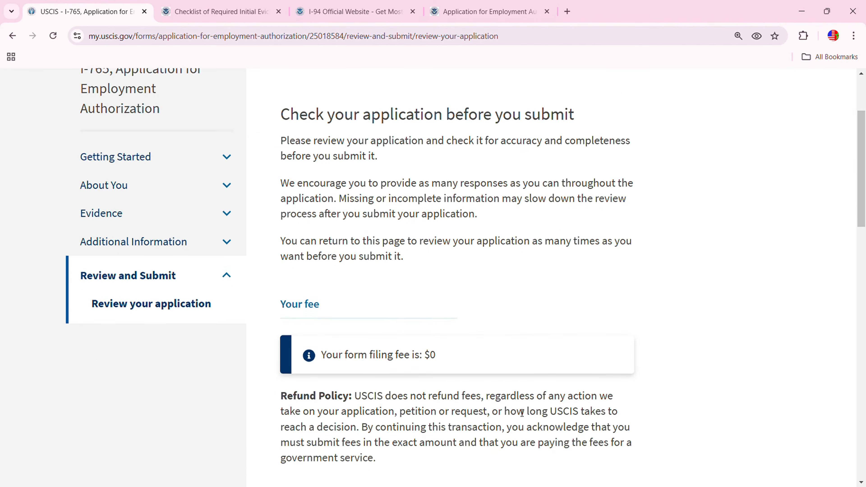
pyautogui.click(380, 330)
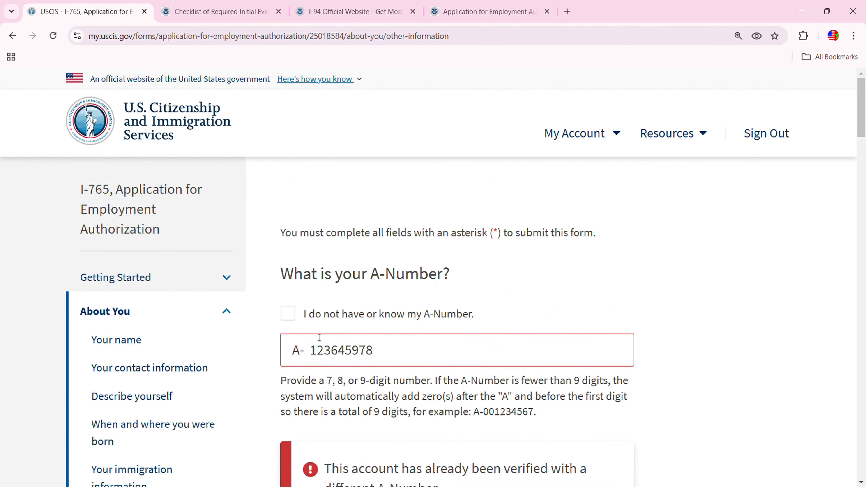
# Revisit the A-Number field on Other information, then continue to the 2" x 2" photo evidence page
pyautogui.scroll(-1, 319, 337)
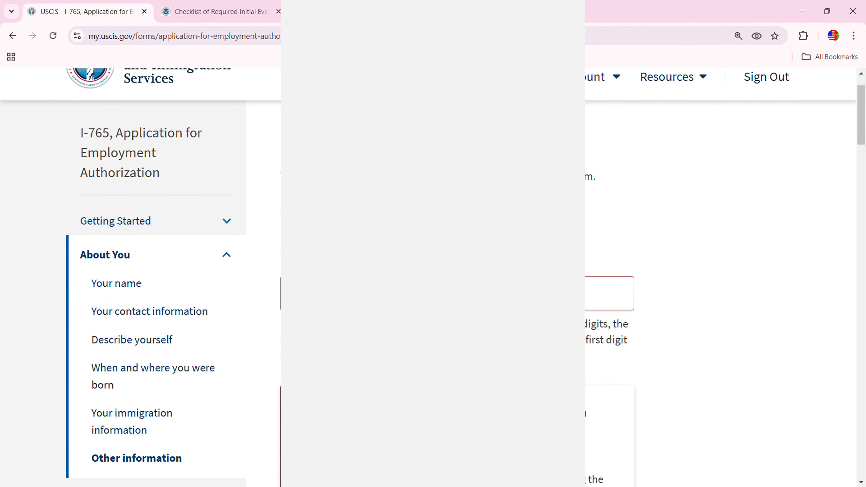
pyautogui.scroll(-1, 156, 273)
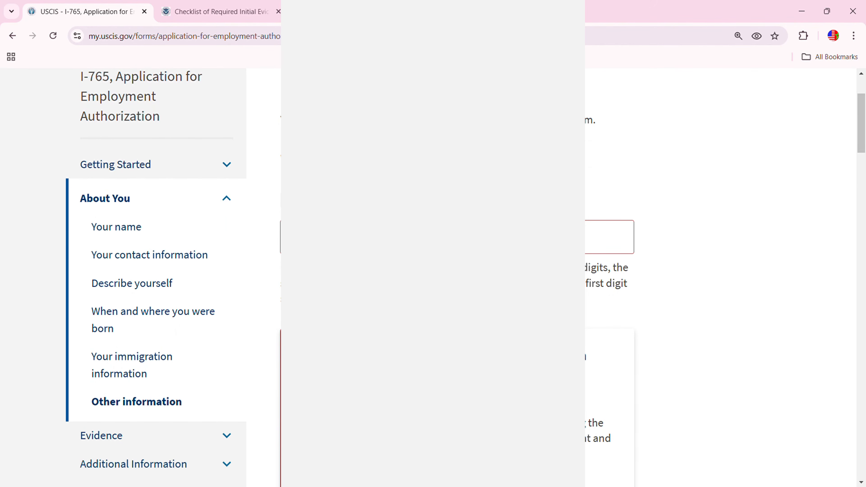
pyautogui.click(609, 238)
pyautogui.scroll(-10, 610, 273)
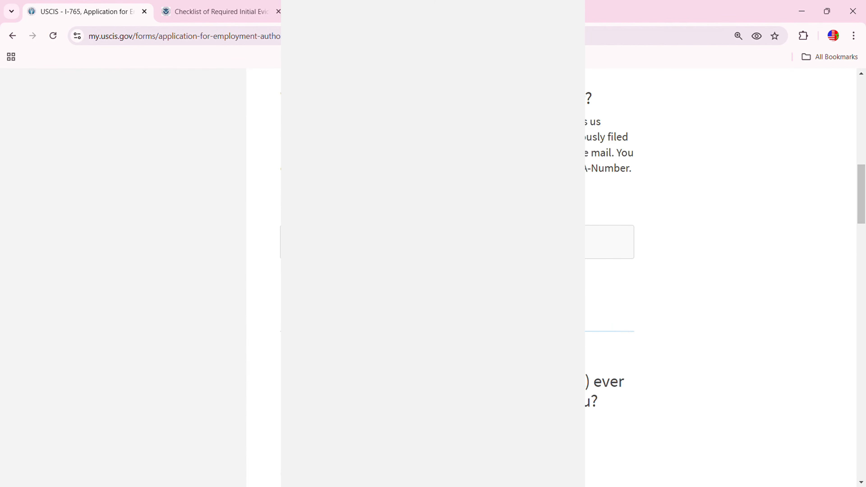
pyautogui.scroll(-15, 542, 404)
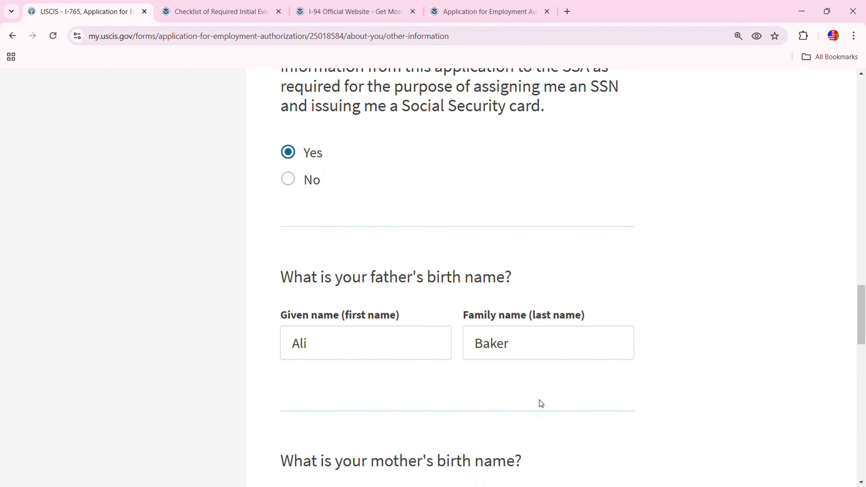
pyautogui.scroll(-8, 542, 402)
pyautogui.click(570, 339)
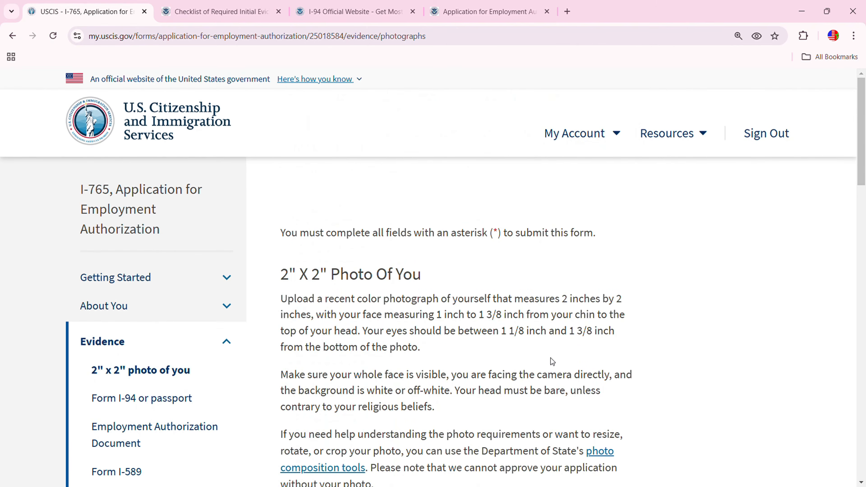
# Pass the photo and I-94 evidence pages without uploading, accepting the missing-evidence warning
pyautogui.scroll(-5, 551, 360)
pyautogui.scroll(-15, 577, 416)
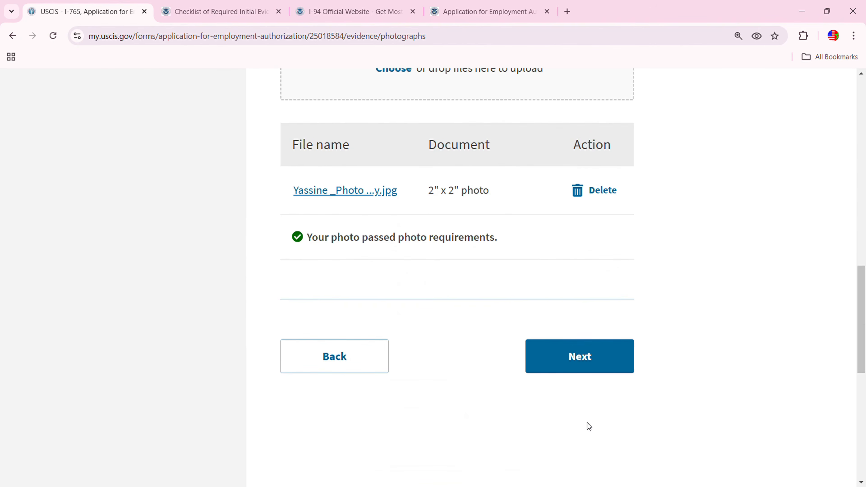
pyautogui.click(587, 365)
pyautogui.scroll(-15, 555, 409)
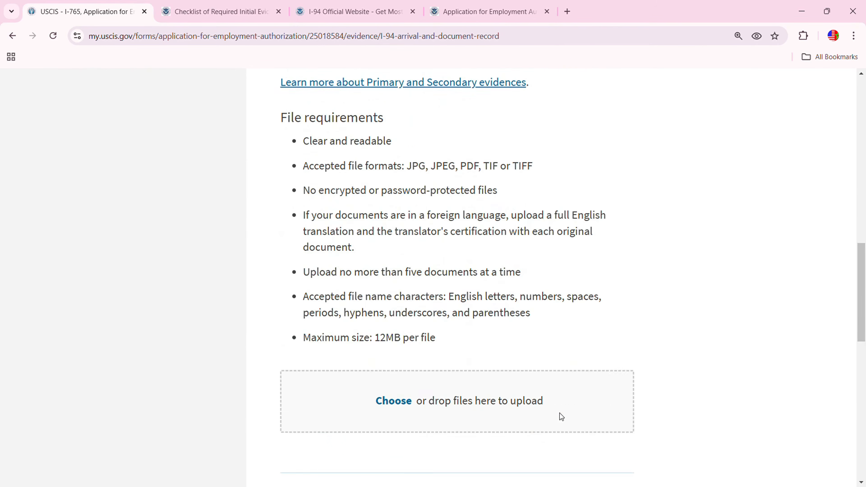
pyautogui.click(587, 442)
pyautogui.scroll(-5, 573, 392)
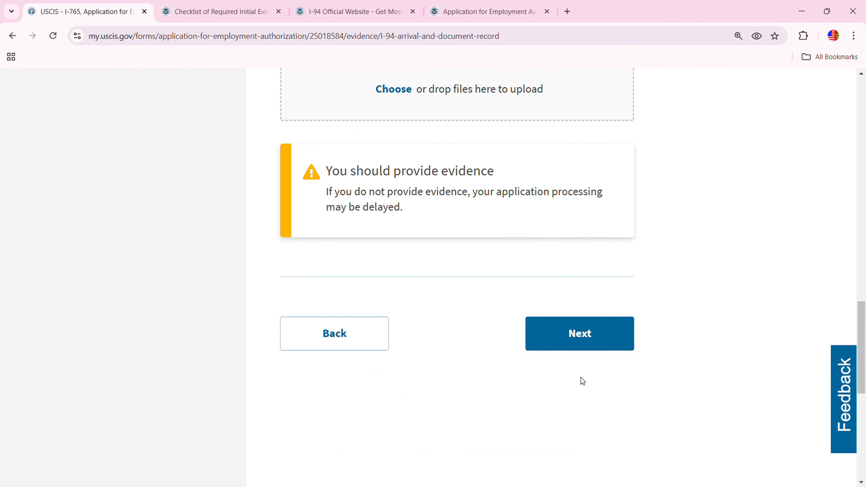
pyautogui.click(577, 339)
# Advance through the Form I-589 evidence page to the BIA Remand Order page
pyautogui.scroll(-10, 446, 450)
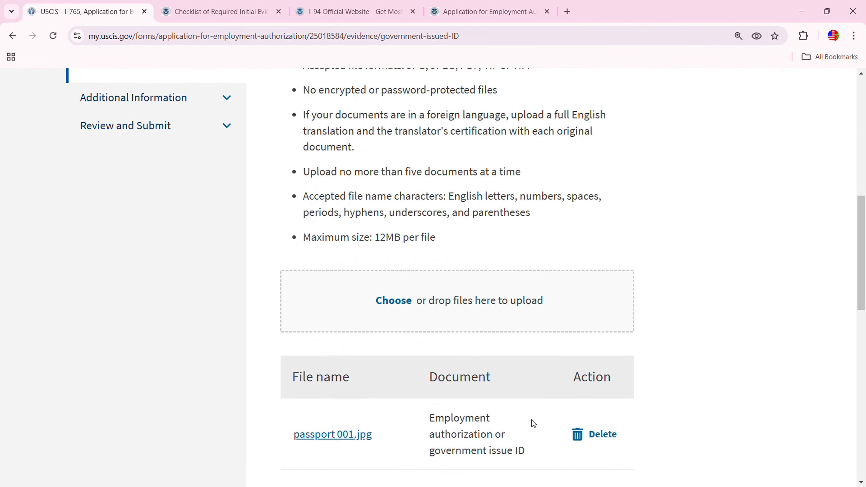
pyautogui.scroll(-5, 614, 426)
pyautogui.click(580, 386)
pyautogui.scroll(-10, 498, 444)
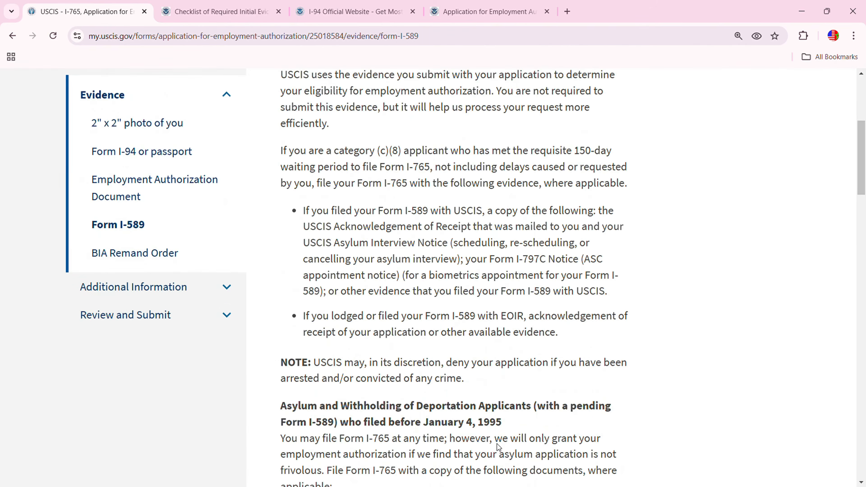
pyautogui.scroll(-15, 519, 449)
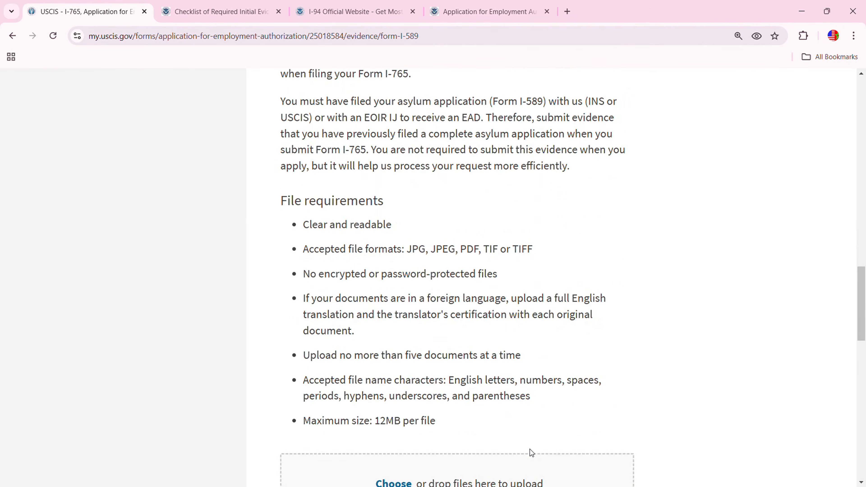
pyautogui.scroll(-5, 534, 452)
pyautogui.click(576, 391)
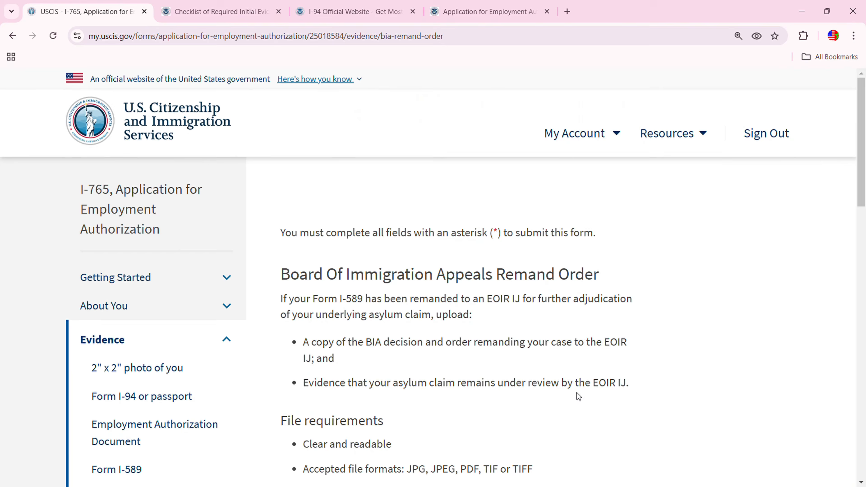
# Skip the remand order upload and Additional Information with no response, heading to review
pyautogui.scroll(-5, 529, 440)
pyautogui.scroll(-10, 494, 482)
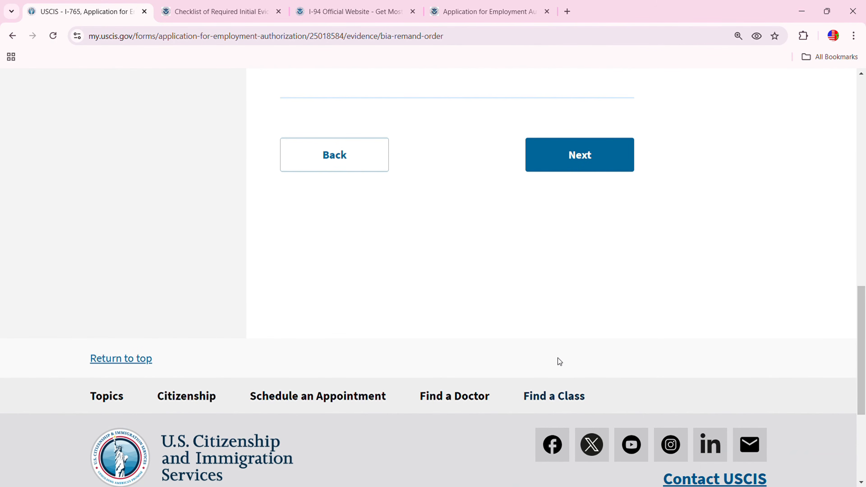
pyautogui.click(563, 159)
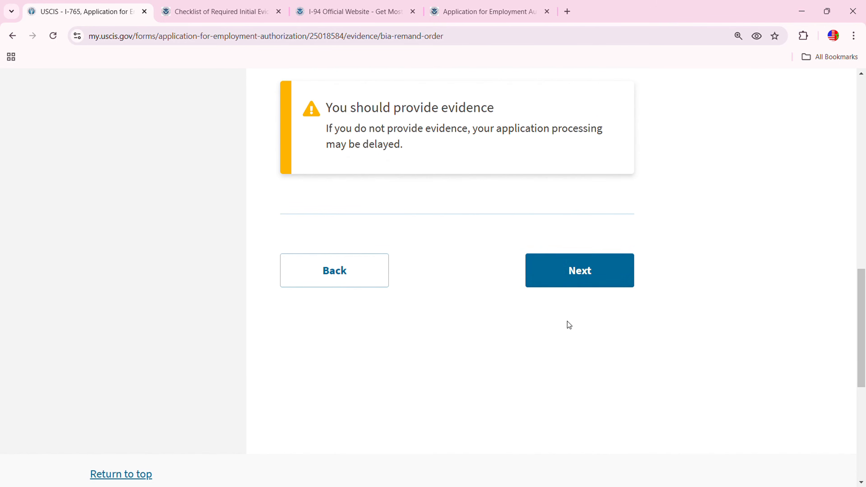
pyautogui.click(585, 271)
pyautogui.scroll(-5, 525, 393)
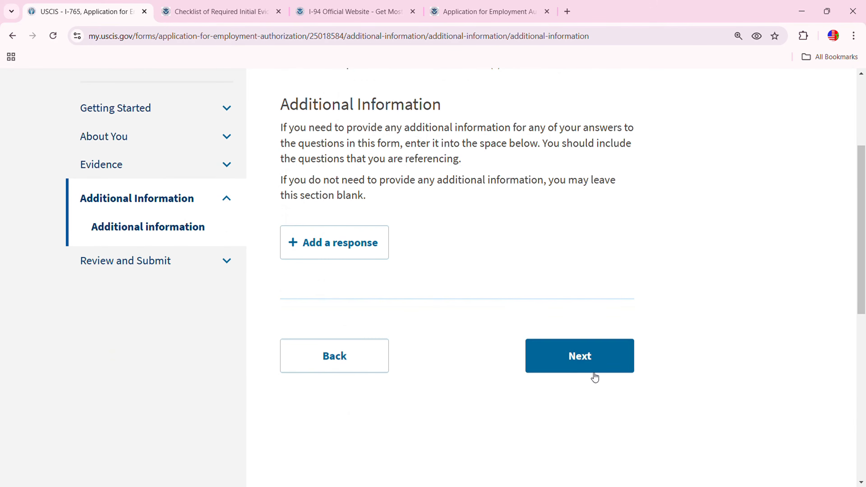
pyautogui.click(580, 375)
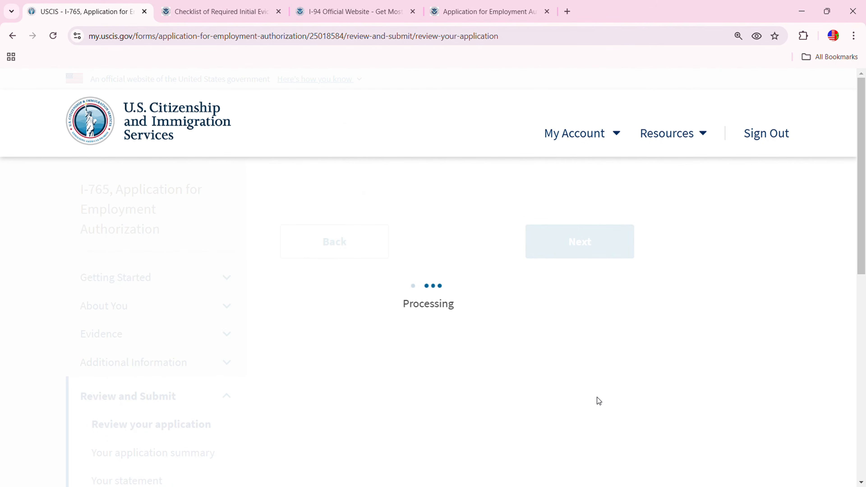
# Confirm the $0 filing fee on Review your application and open the application summary
pyautogui.scroll(-8, 605, 393)
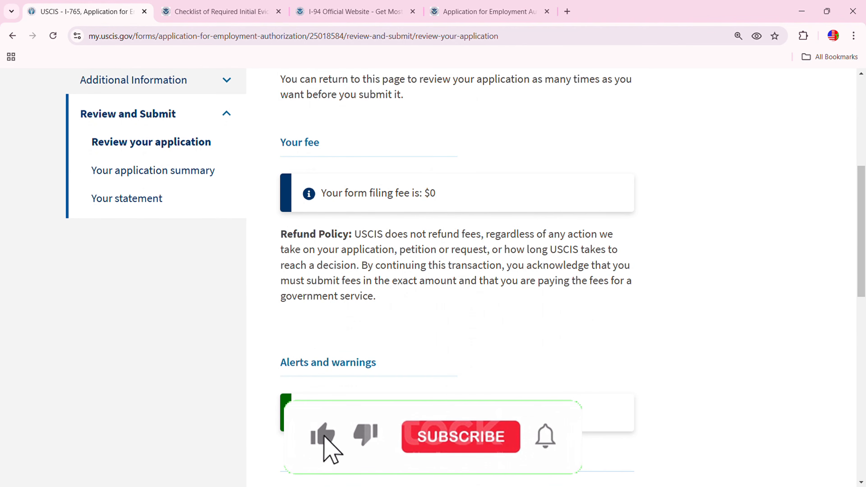
pyautogui.scroll(-8, 333, 396)
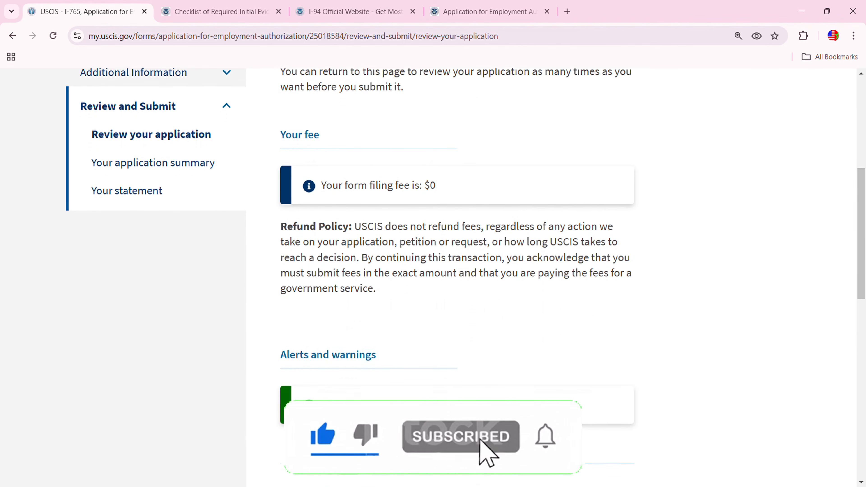
pyautogui.click(601, 201)
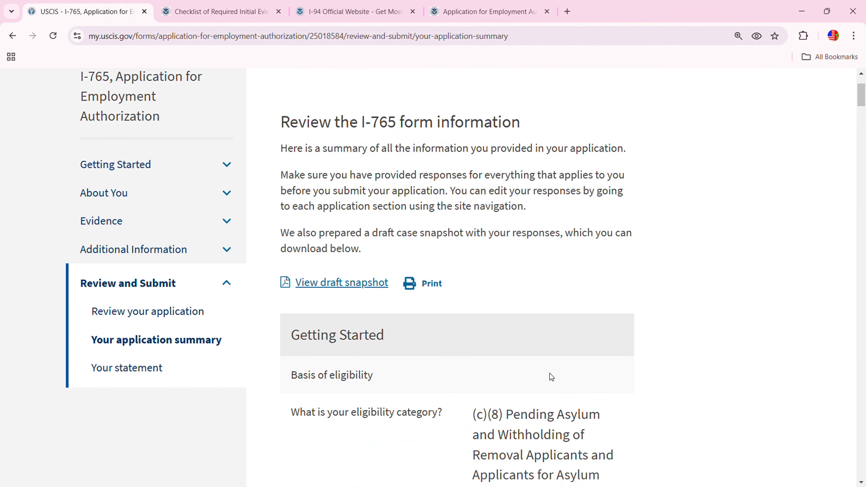
# Scroll through Your application summary down to the Additional Information section
pyautogui.scroll(-5, 550, 373)
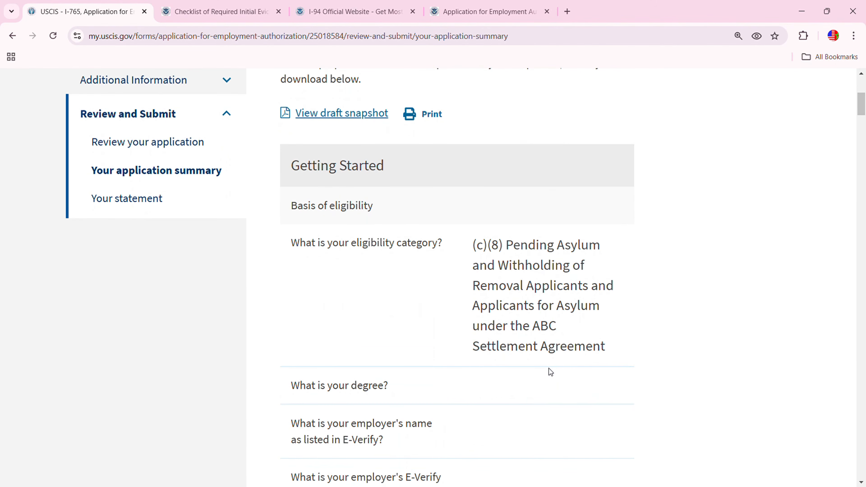
pyautogui.scroll(5, 550, 372)
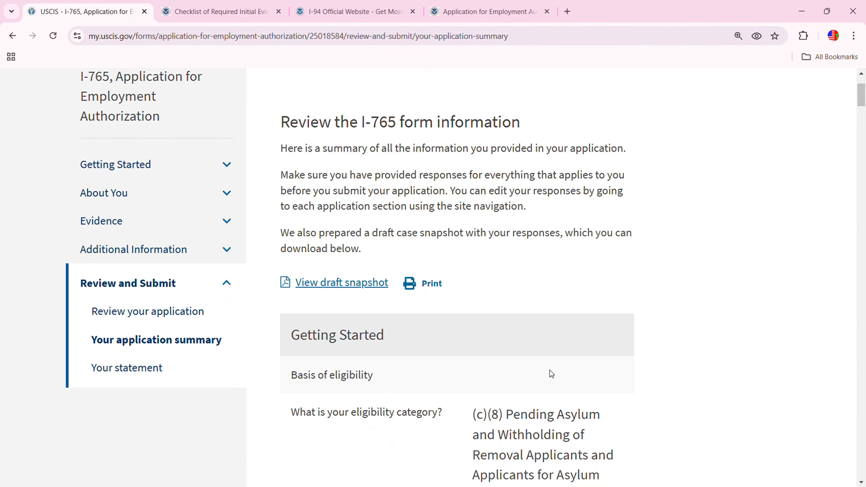
pyautogui.scroll(-20, 572, 378)
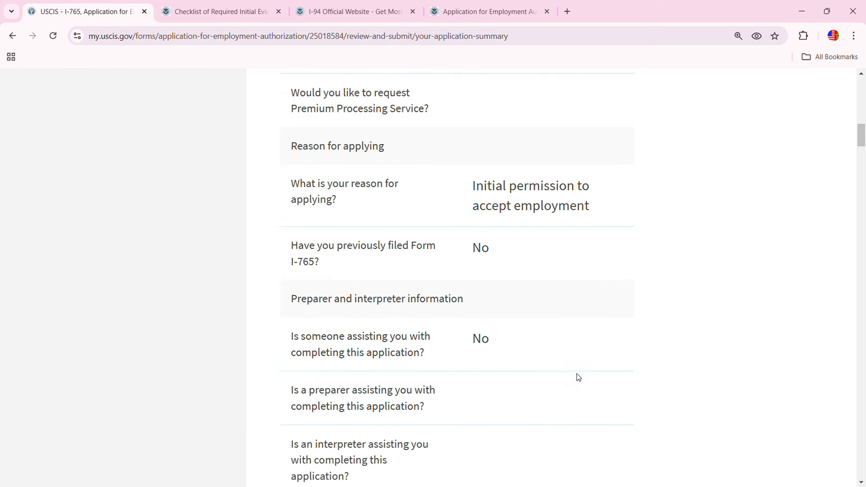
pyautogui.scroll(-20, 577, 374)
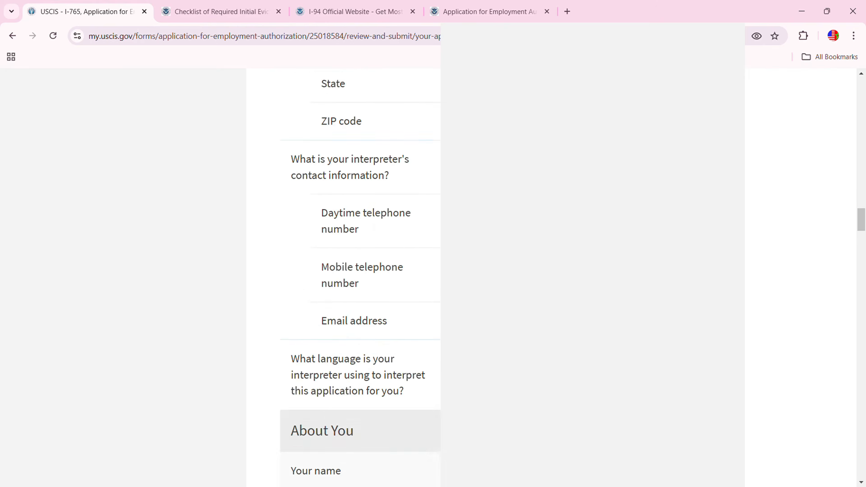
pyautogui.scroll(-20, 344, 279)
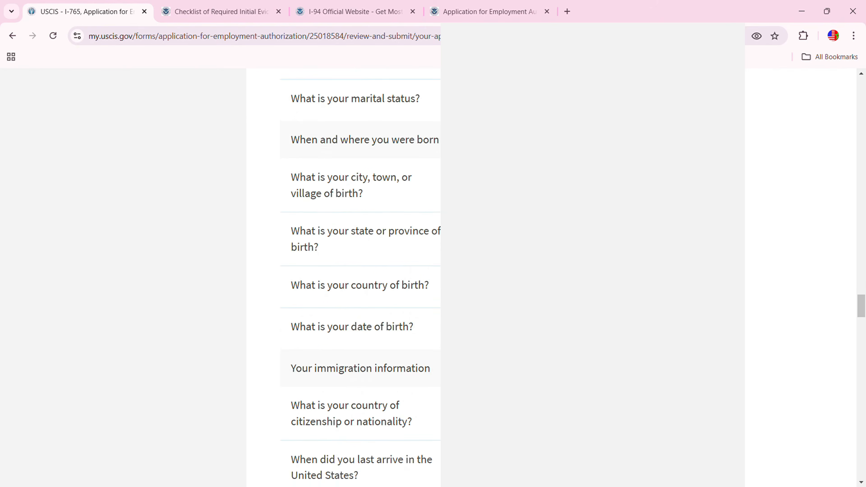
pyautogui.scroll(-20, 344, 278)
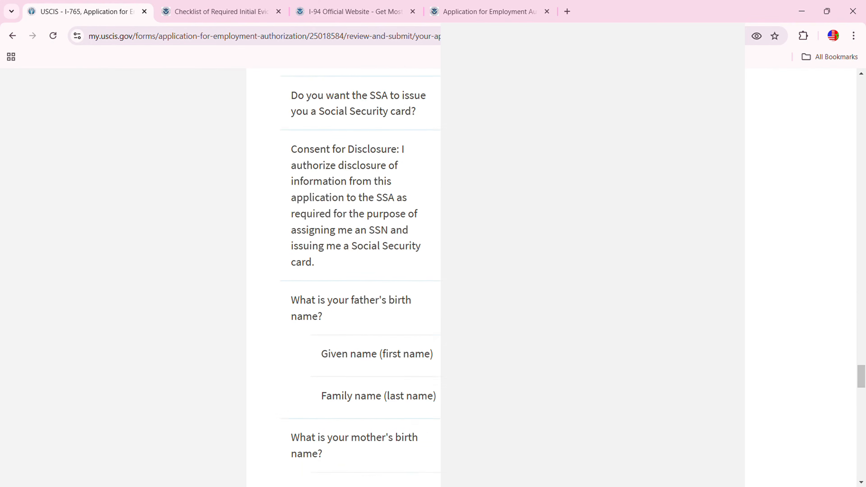
pyautogui.scroll(-20, 343, 278)
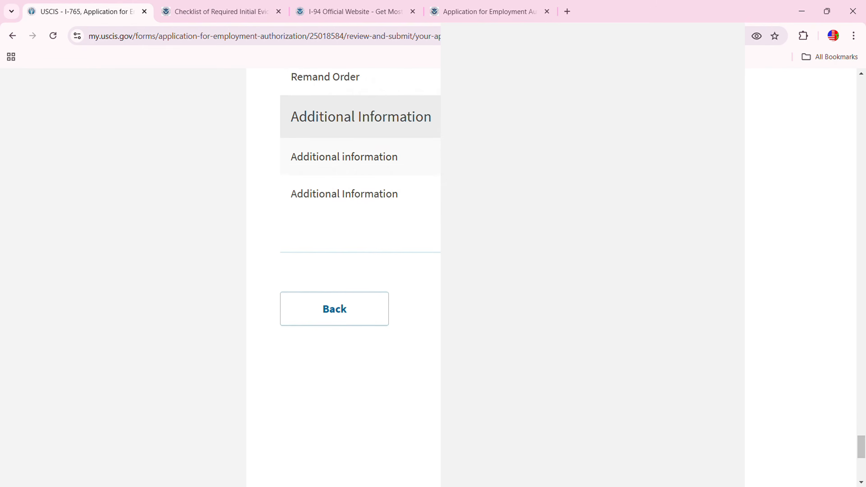
# On Your statement, tick 'I can read and understand English' and continue to the signature step
pyautogui.click(580, 204)
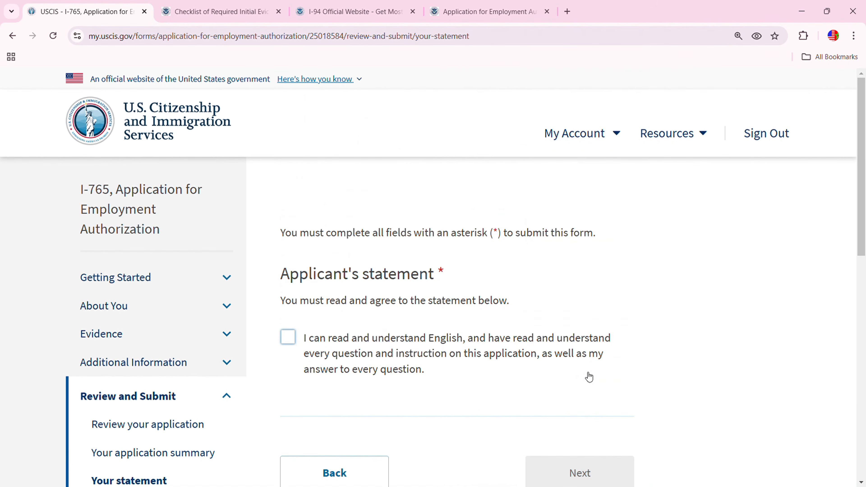
pyautogui.scroll(-3, 464, 362)
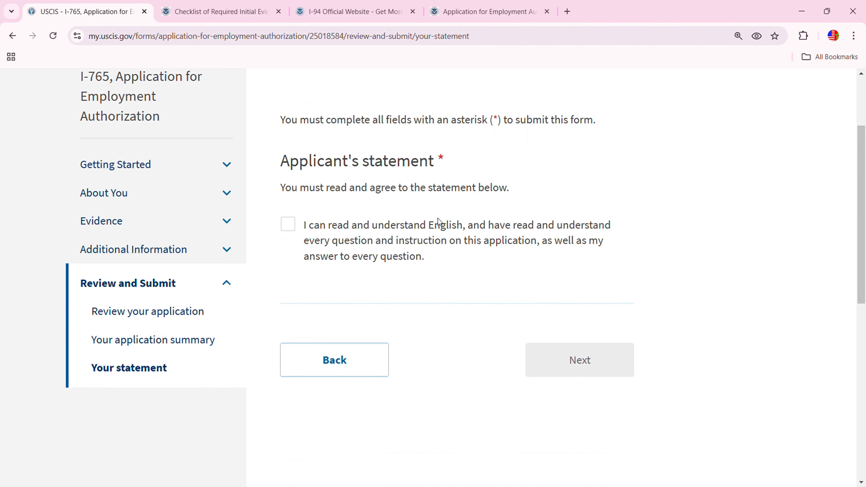
pyautogui.click(294, 218)
pyautogui.scroll(3, 537, 287)
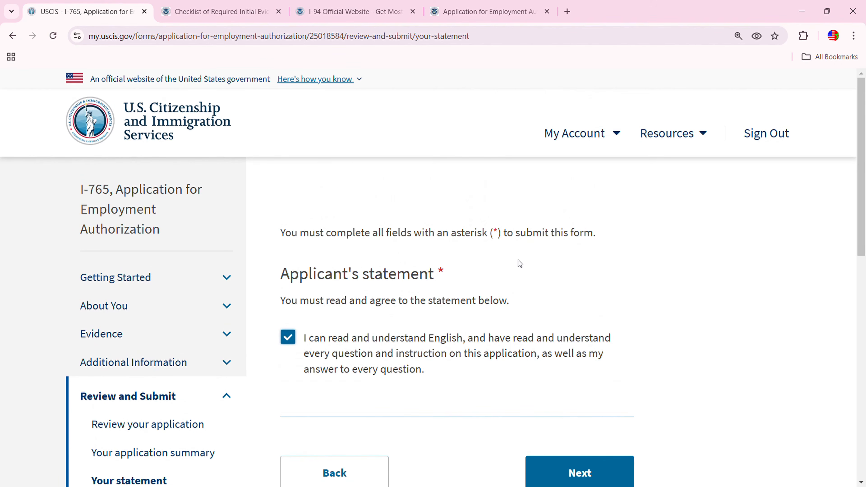
pyautogui.scroll(-3, 519, 260)
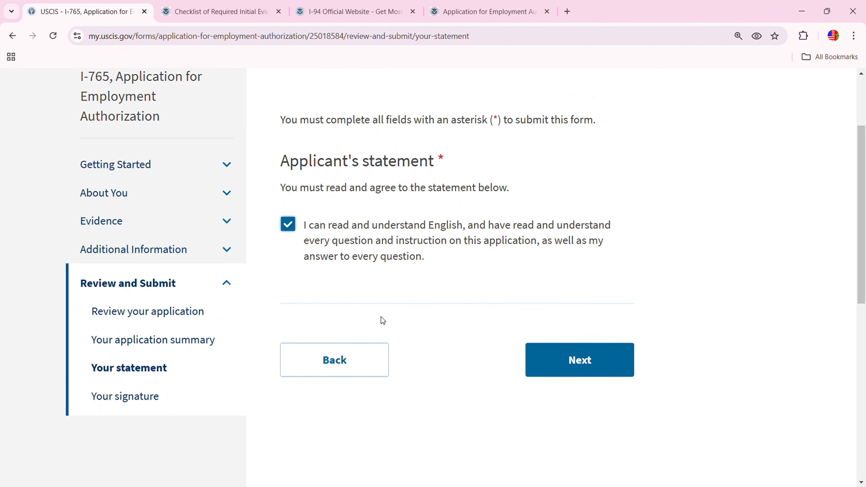
pyautogui.click(573, 361)
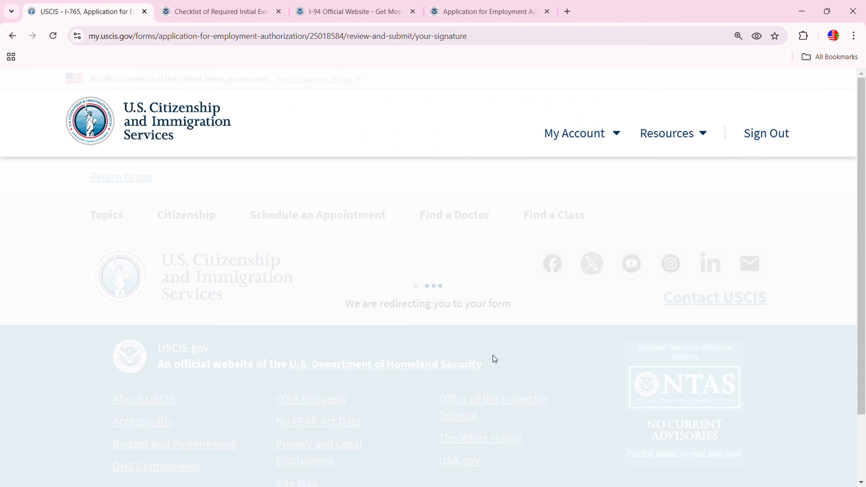
# Read the Applicant's Declaration and Certification and tick 'I have read and agree to the applicant's statement'
pyautogui.scroll(-5, 495, 357)
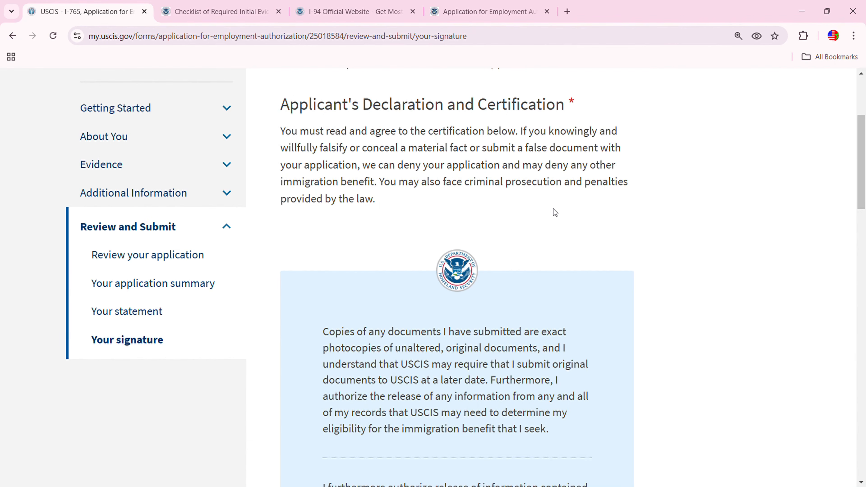
pyautogui.scroll(-10, 470, 392)
pyautogui.scroll(-9, 470, 392)
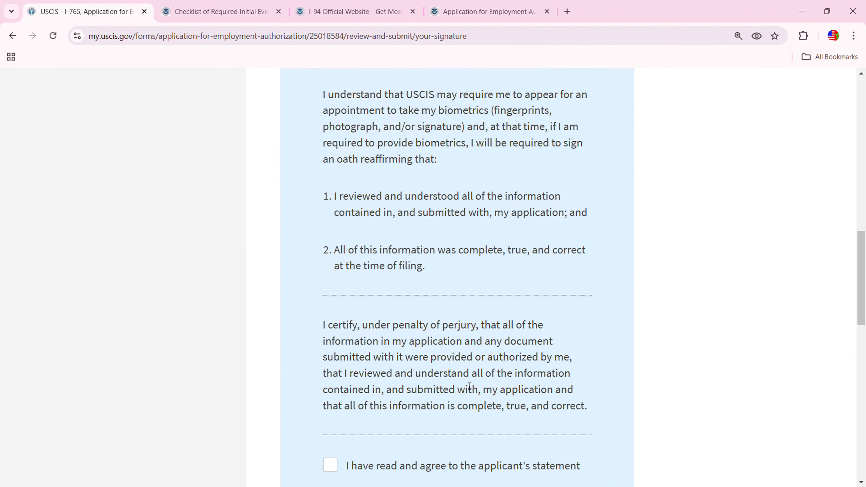
pyautogui.scroll(-1, 429, 367)
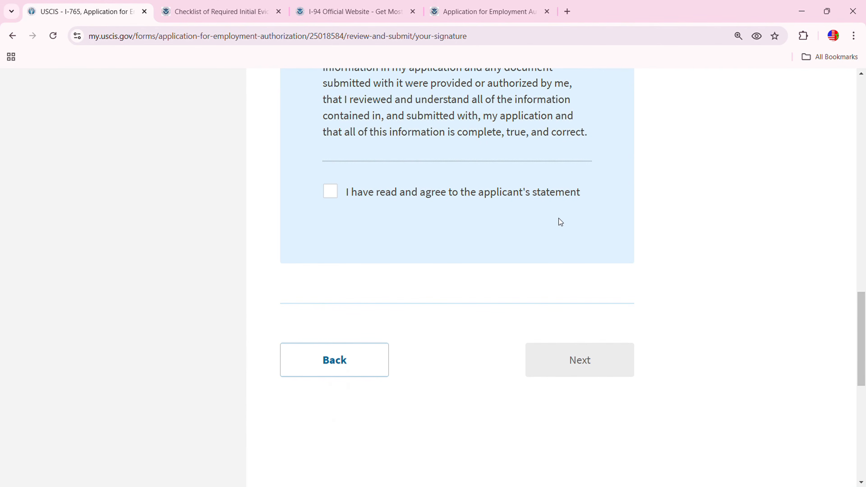
pyautogui.click(339, 193)
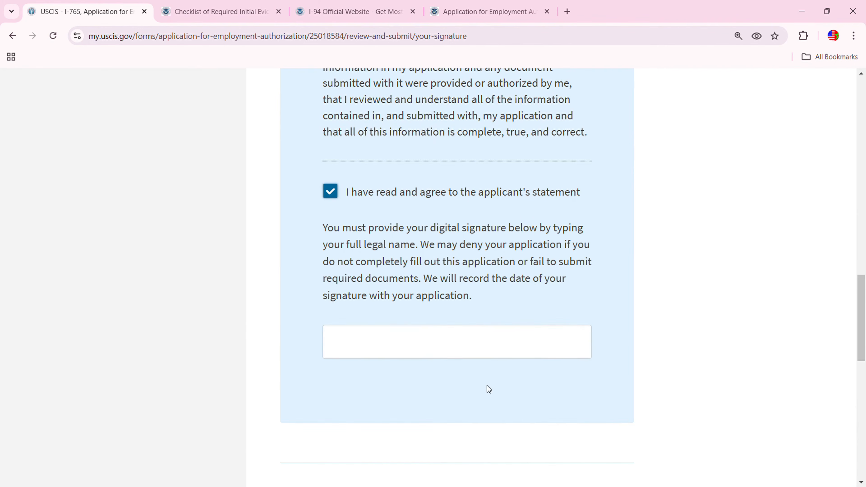
pyautogui.scroll(-3, 488, 390)
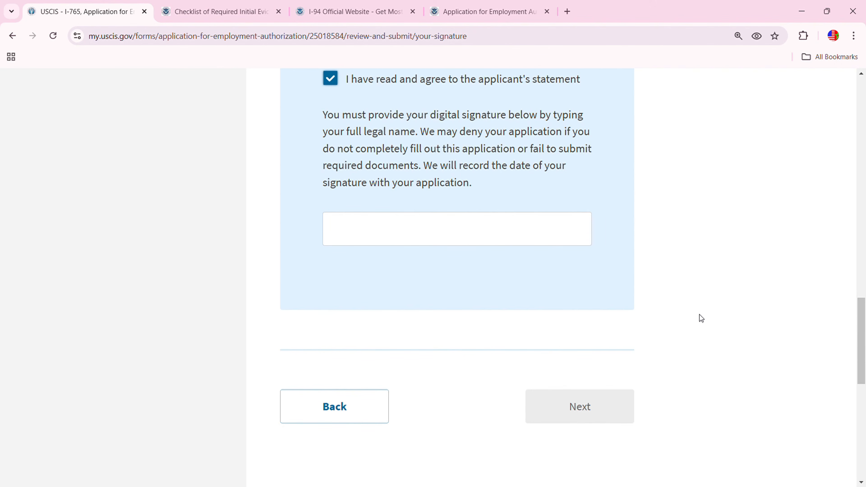
pyautogui.scroll(3, 682, 324)
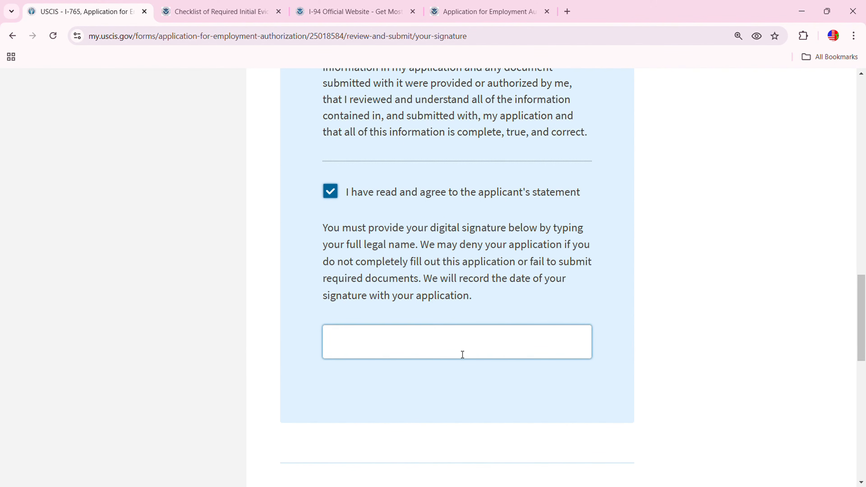
pyautogui.scroll(-5, 518, 352)
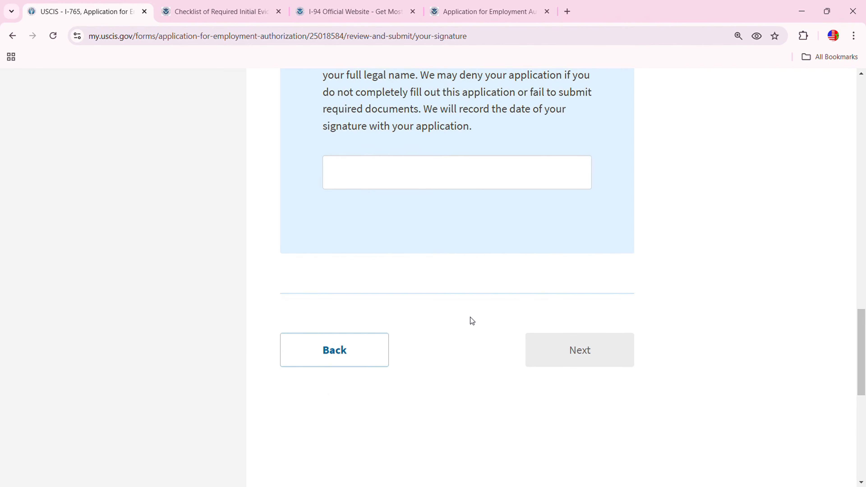